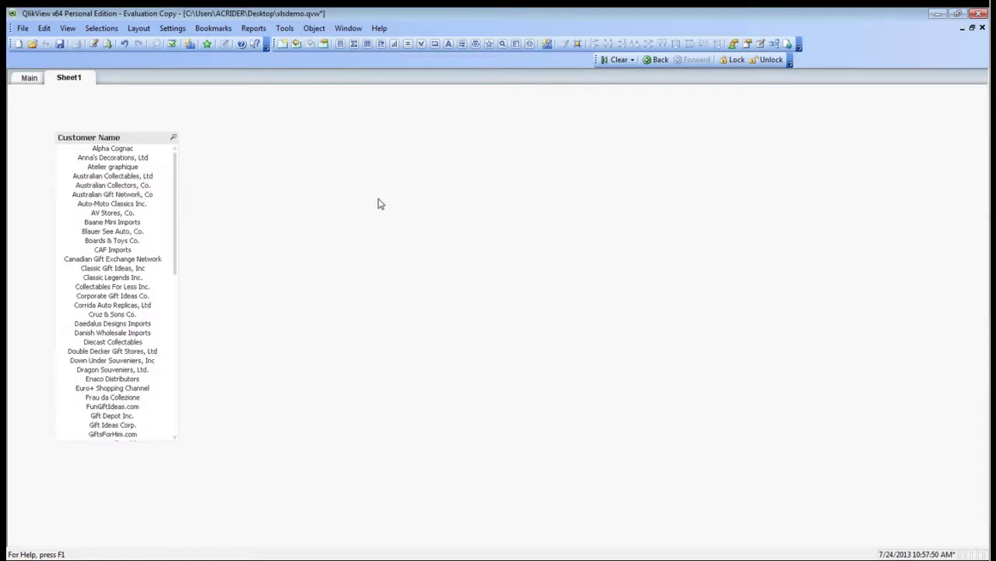
Create a gauge chart with window title 'Uncollected Revenue' and the in-chart title turned off
right_click(321, 188)
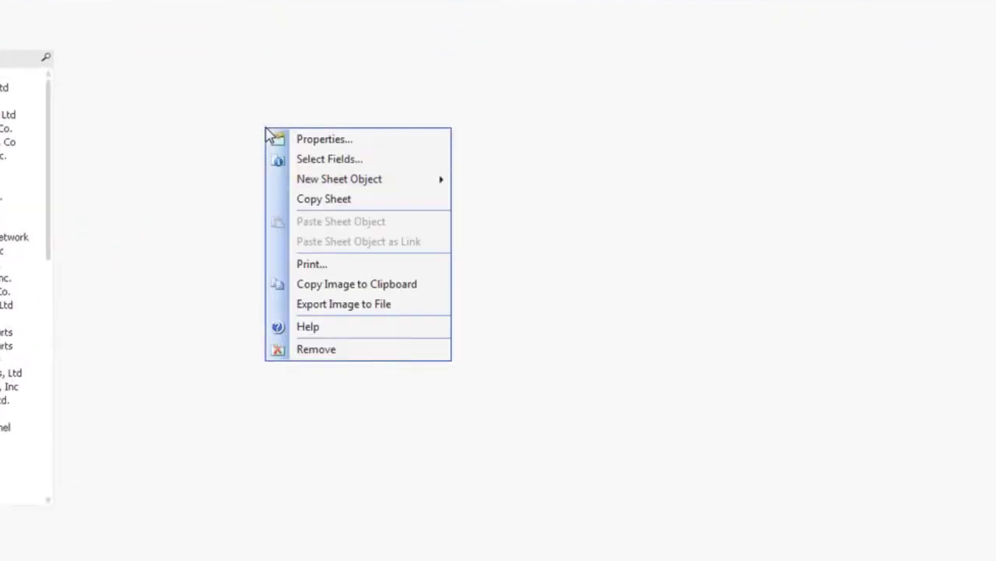
mouse_move(330, 185)
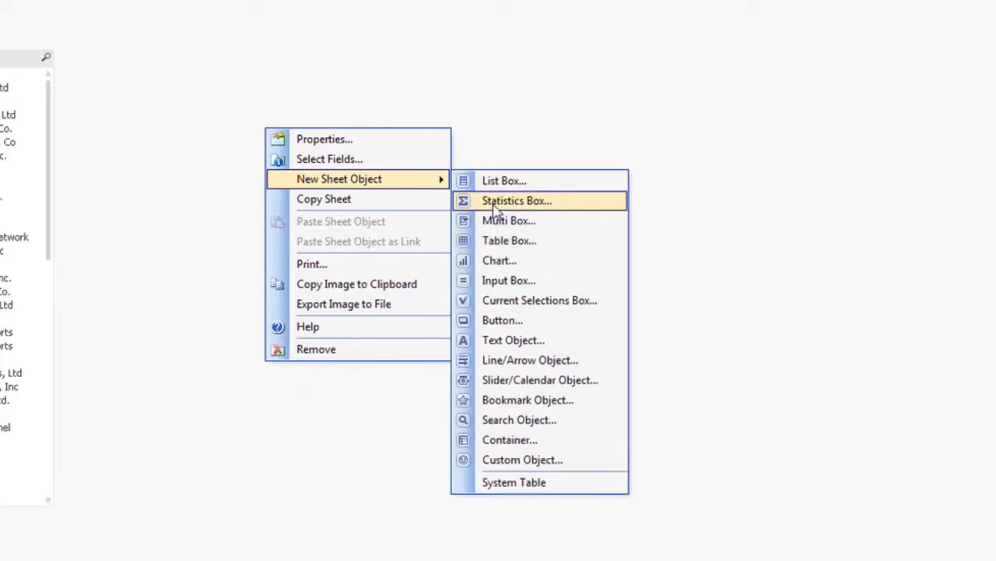
left_click(496, 263)
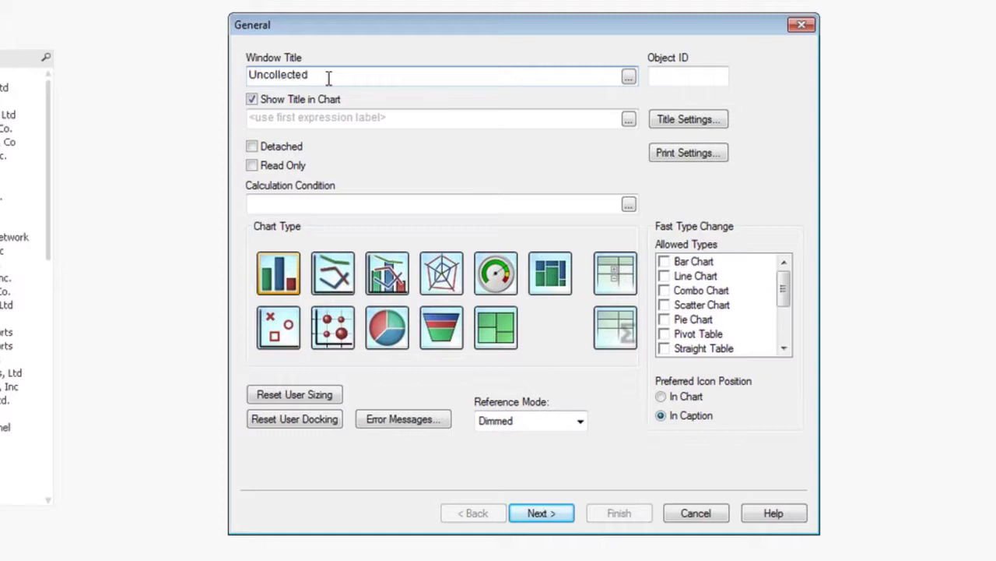
type("Uncollected Revenue")
left_click(252, 100)
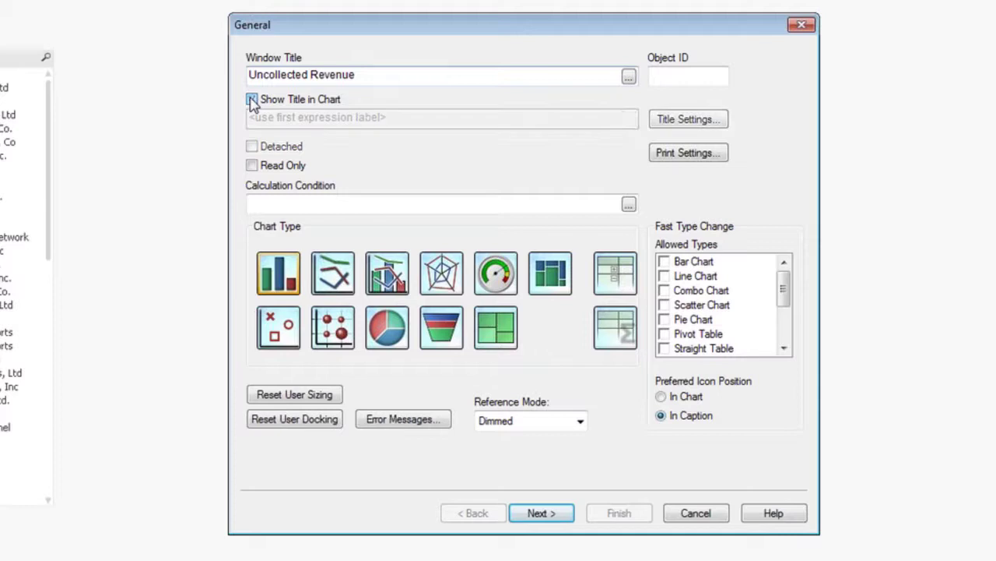
left_click(496, 272)
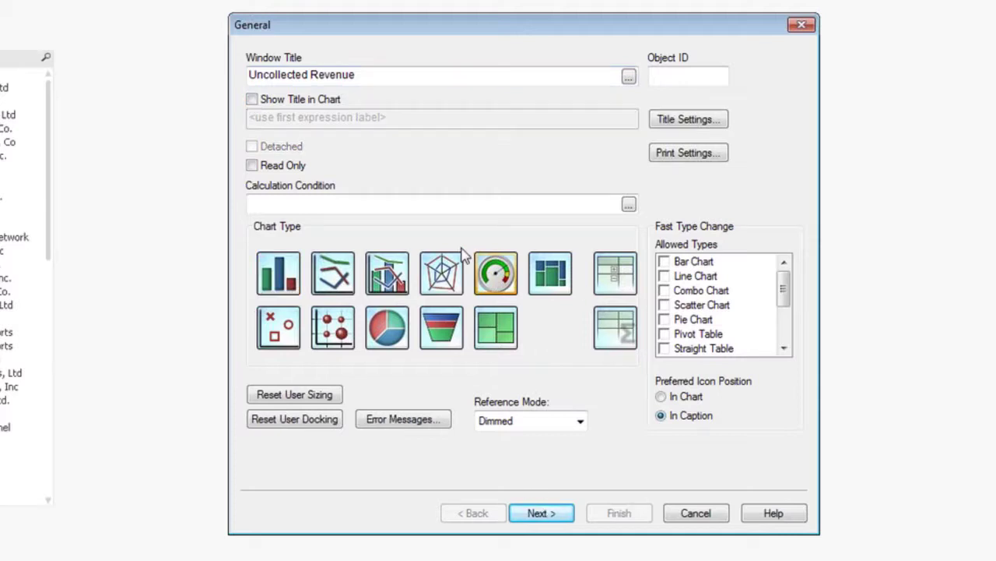
left_click(554, 512)
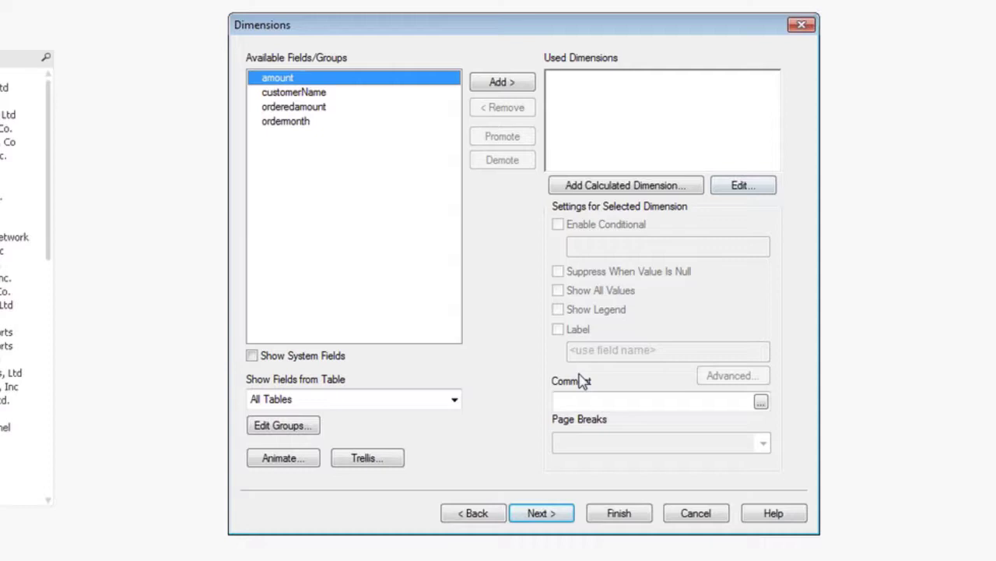
Skip dimensions and add expression (sum(orderedamount)/sum(amount))*100 labelled 'Uncollected Revenue'
left_click(541, 511)
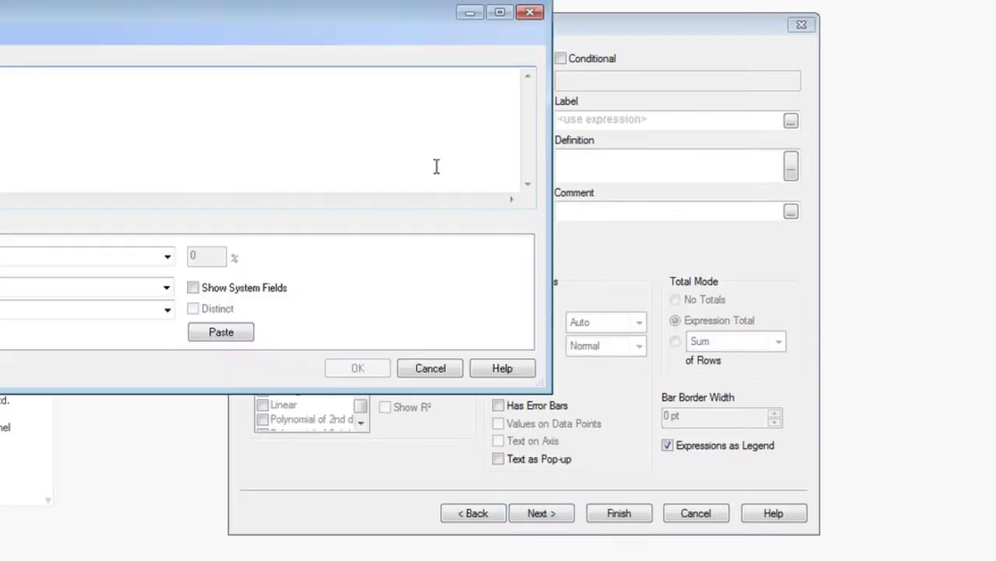
left_click_drag(153, 16, 592, 9)
type("(sum(orderedamount)/sum(amount))*100")
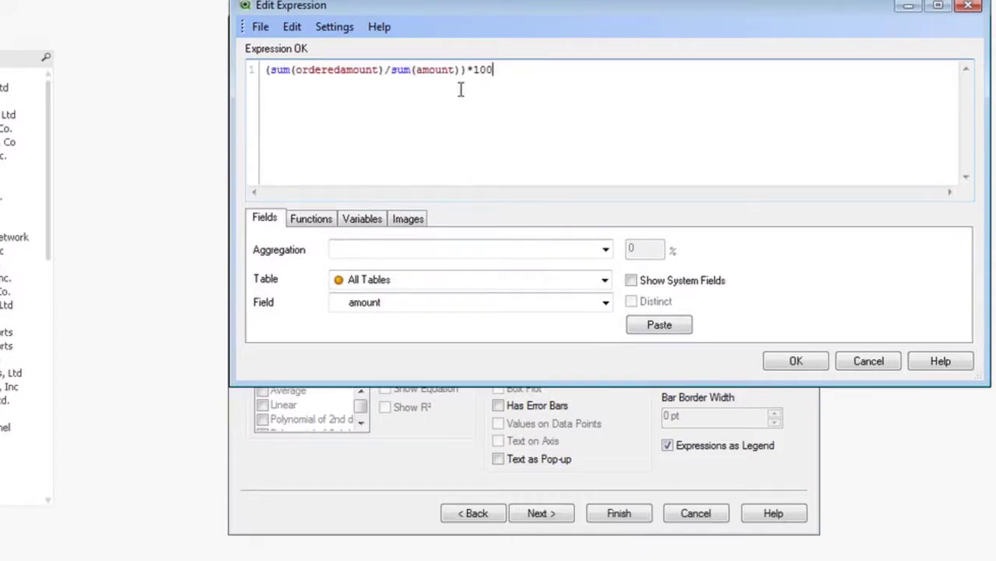
left_click(793, 362)
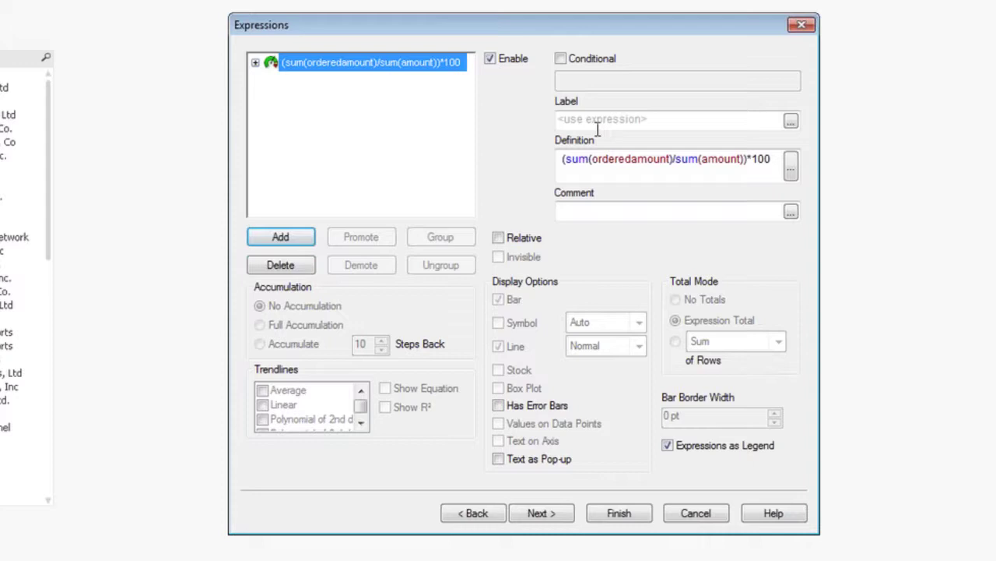
left_click(658, 120)
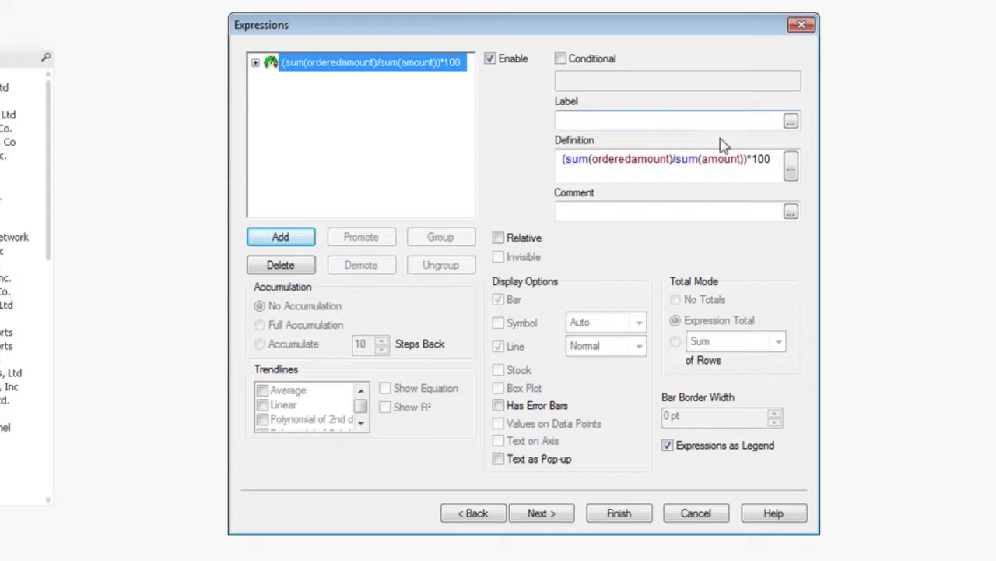
type("Uncollected")
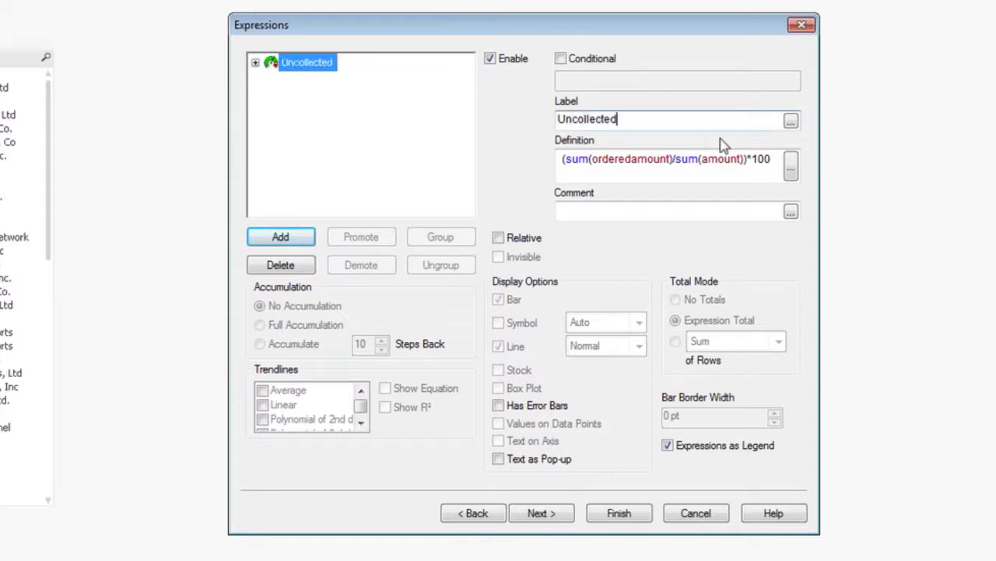
type(" Revenue")
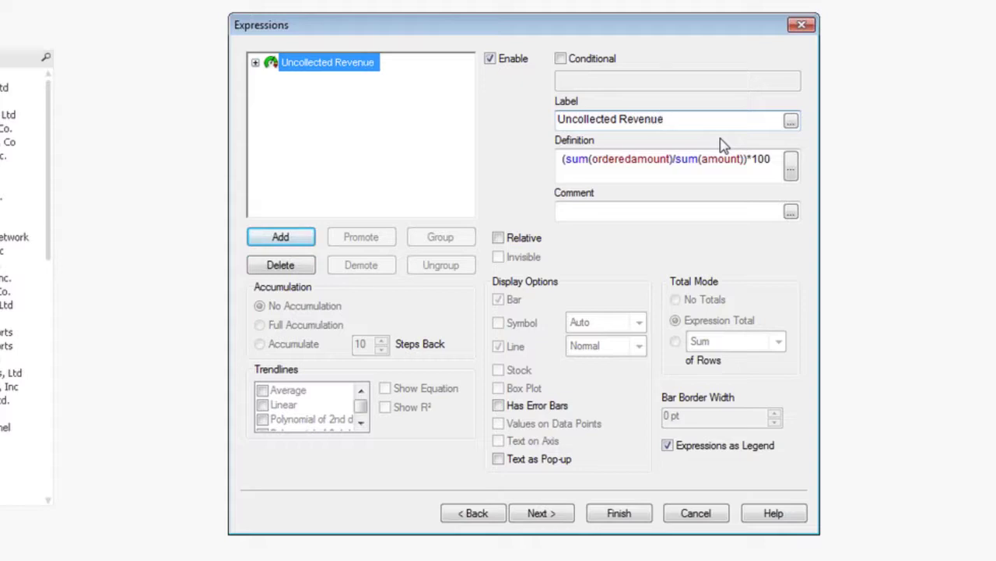
Keep the default Sort and Style settings and advance to the Presentation page
left_click(532, 514)
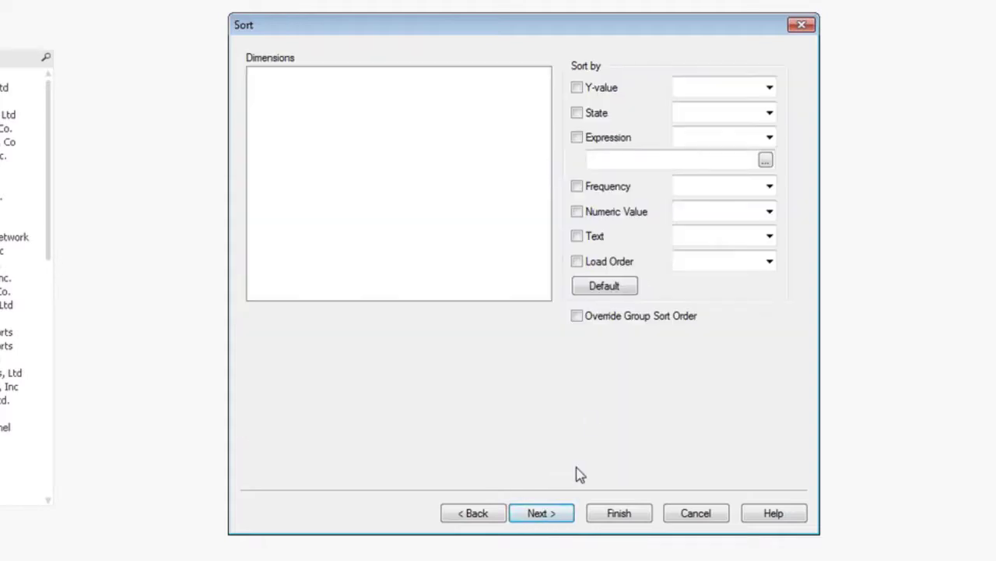
left_click(550, 514)
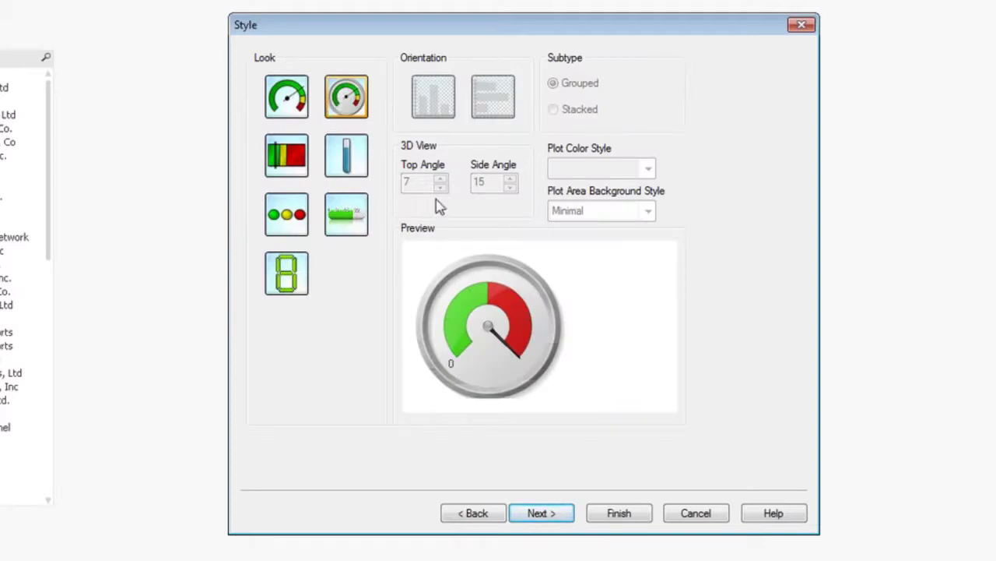
left_click(545, 512)
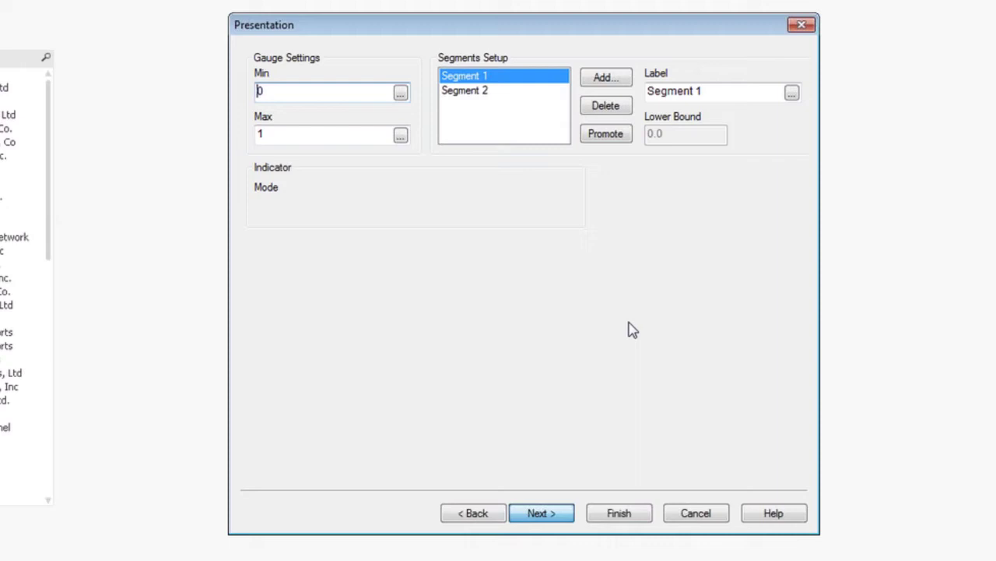
Set the gauge maximum to 20 and rename the first segment to Good
double_click(276, 133)
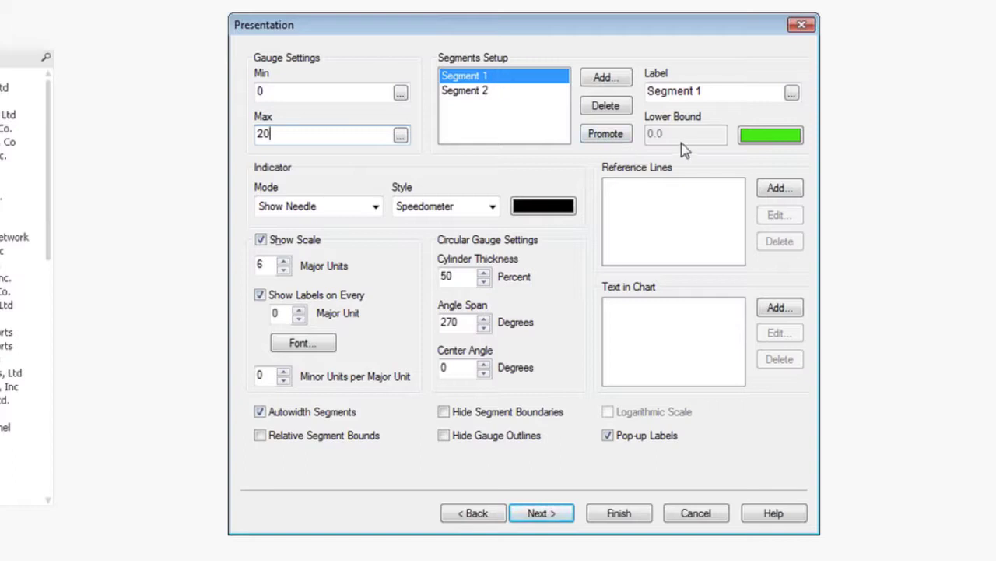
left_click_drag(709, 92, 613, 89)
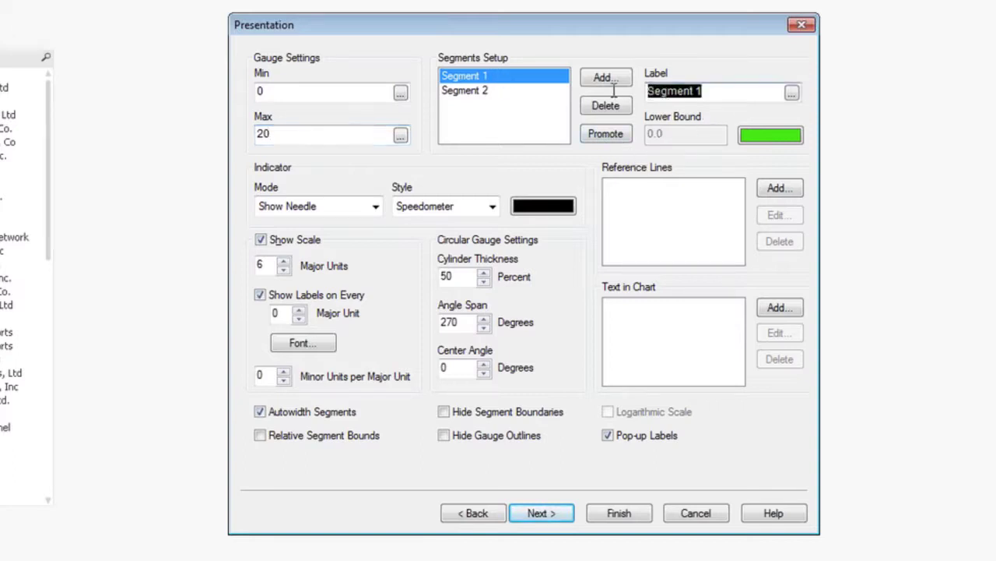
type("Good")
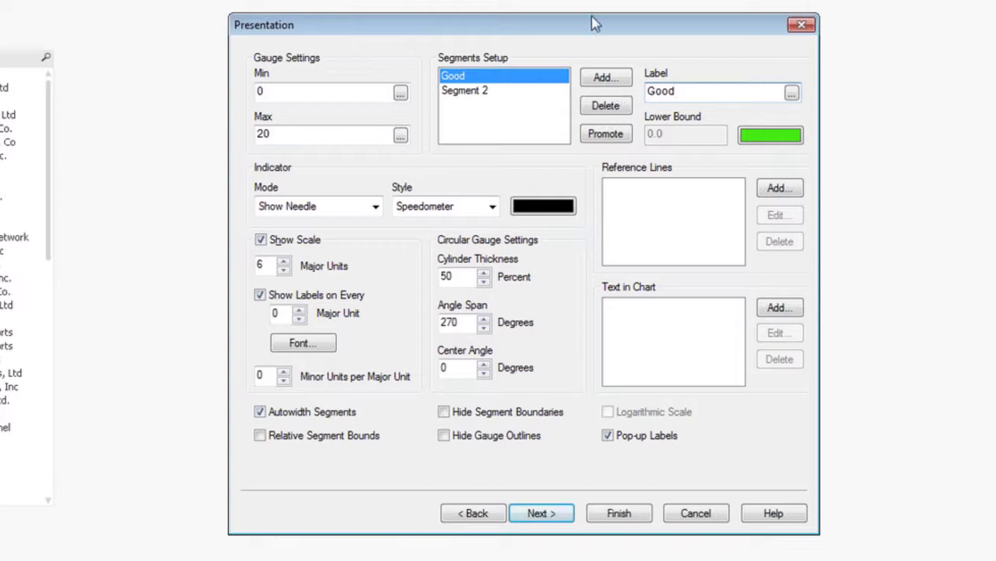
left_click(485, 92)
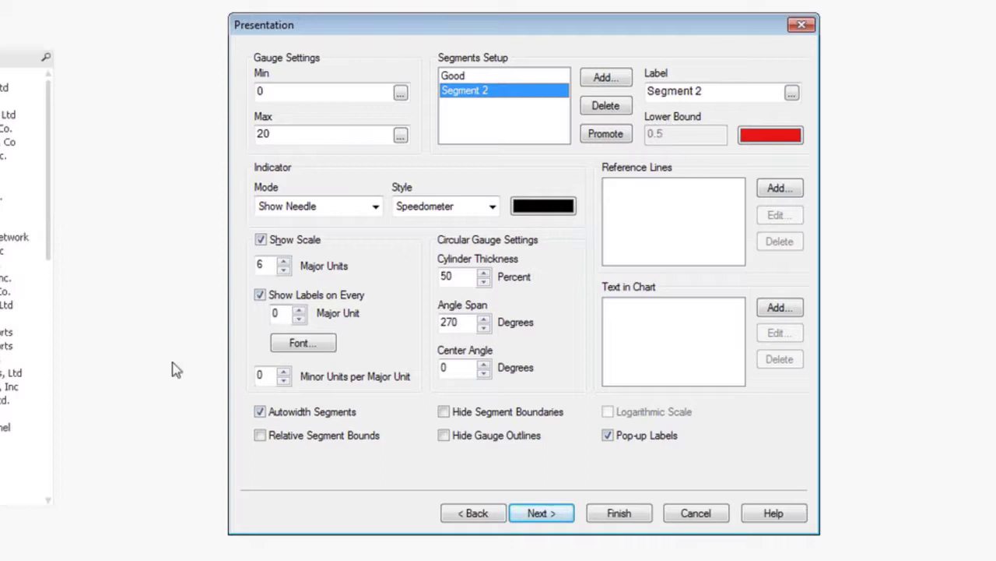
Enable manual segment bounds and name the second segment 'Middling' with lower bound 8
left_click(260, 413)
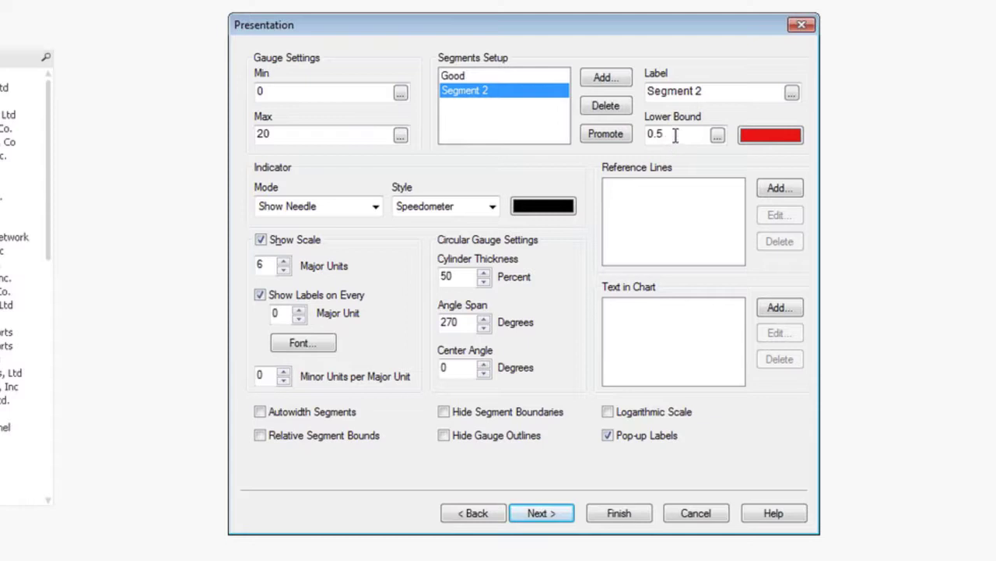
left_click_drag(674, 134, 634, 137)
type("8")
left_click(730, 94)
key("shift+Home")
type("M")
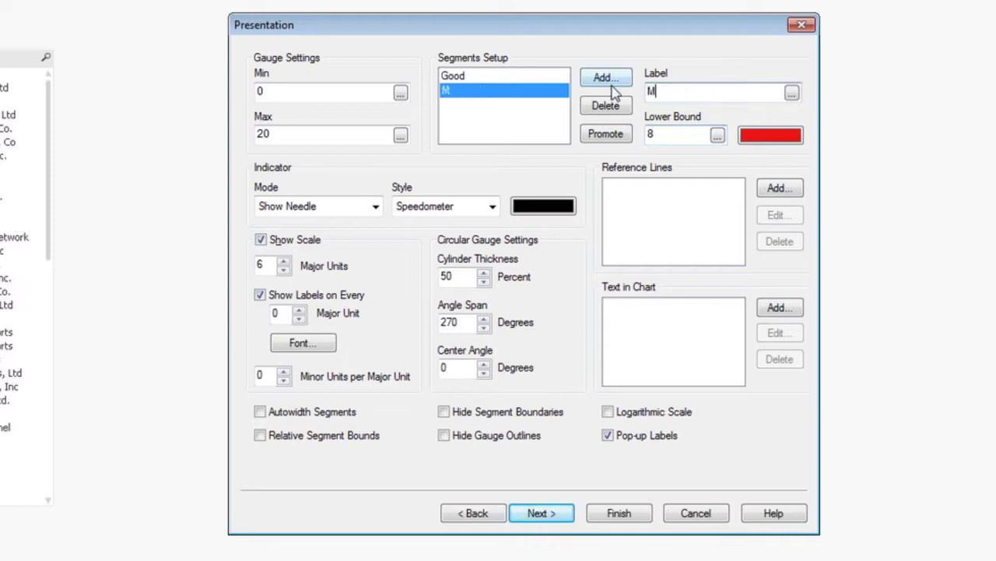
type("iddling")
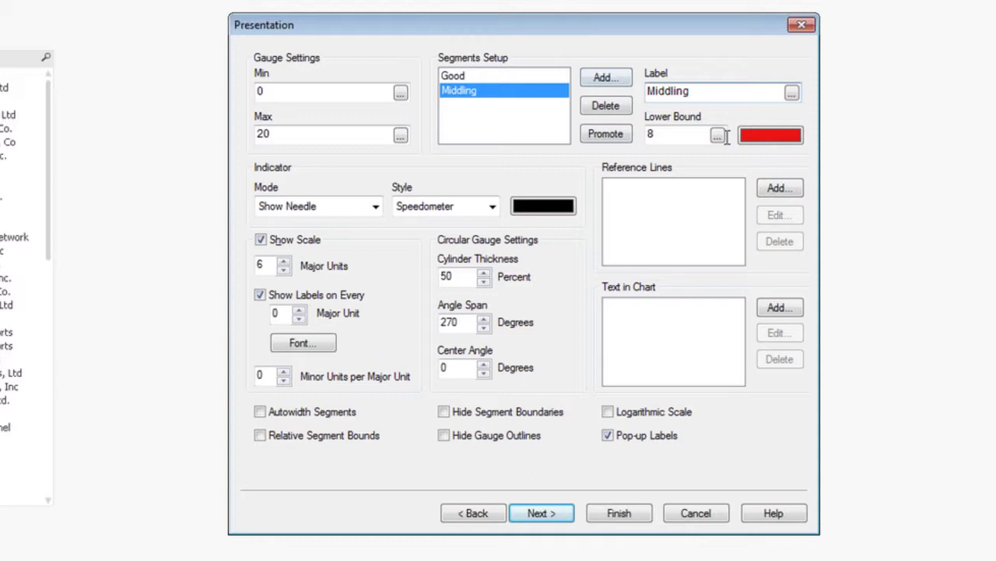
Change the Middling segment's base colour to light yellow
left_click(782, 141)
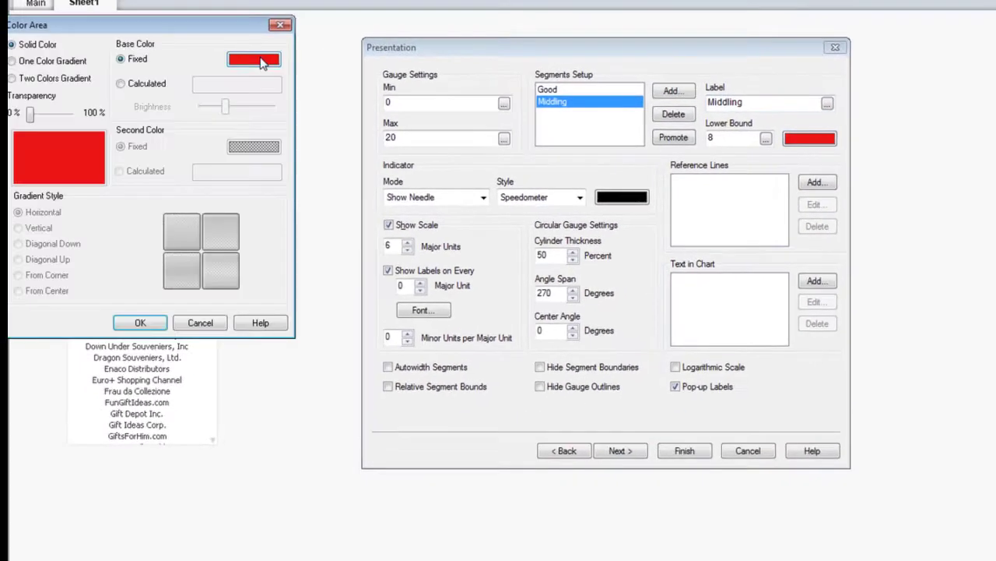
left_click(257, 60)
left_click(39, 102)
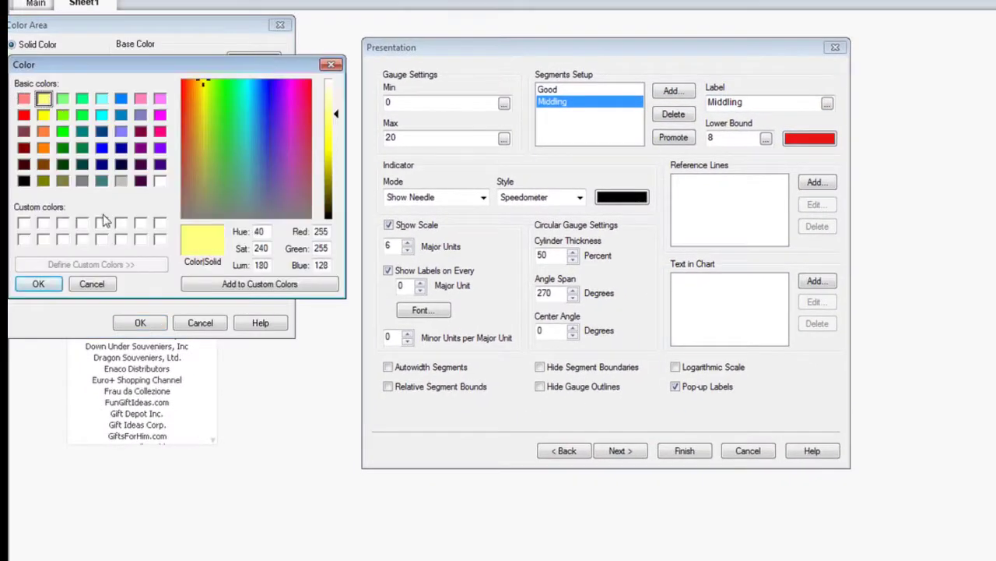
left_click(39, 283)
left_click(140, 323)
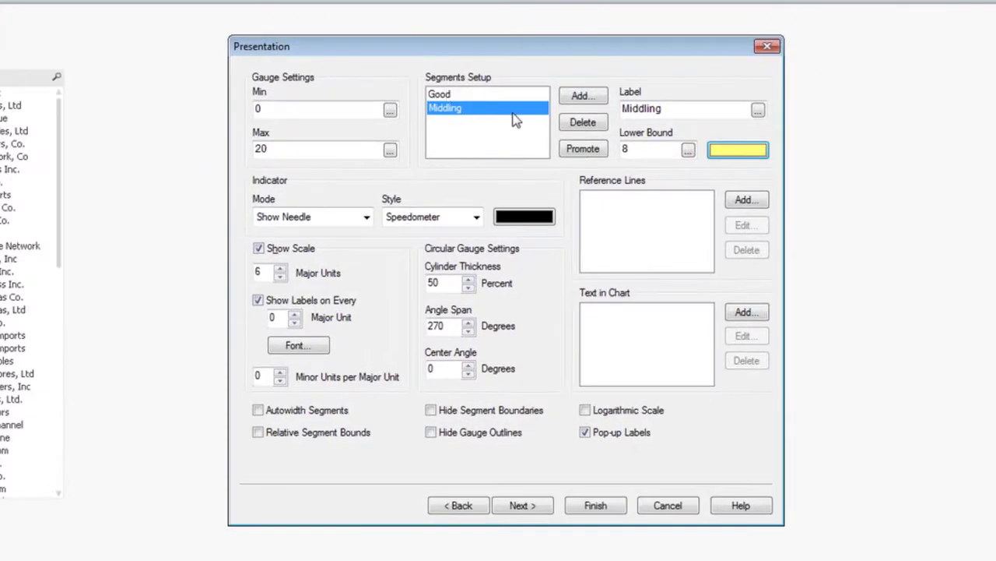
Add a yellow third segment named 'Warning' with lower bound 12
left_click(580, 96)
left_click(460, 122)
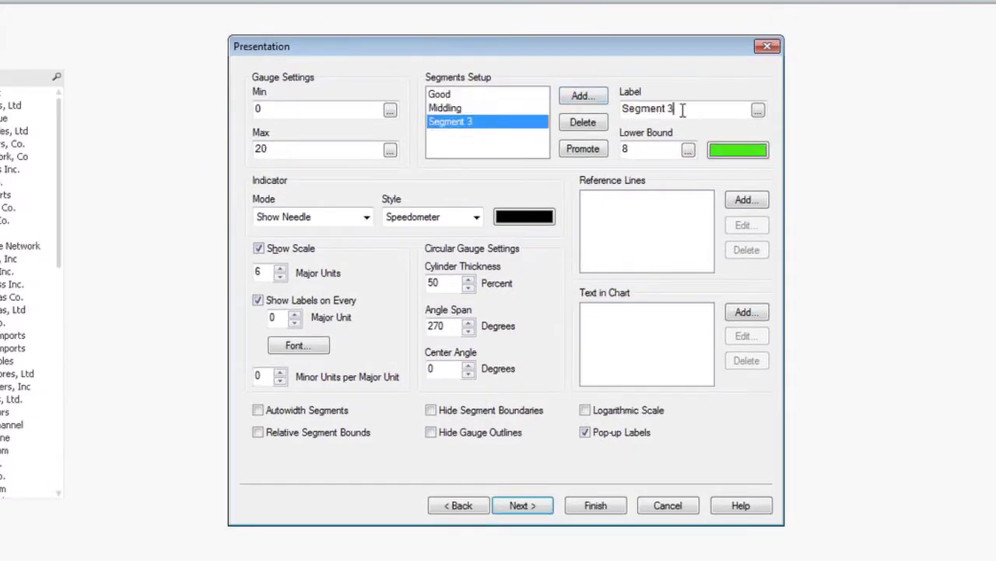
left_click_drag(678, 107, 569, 108)
type("Warnin")
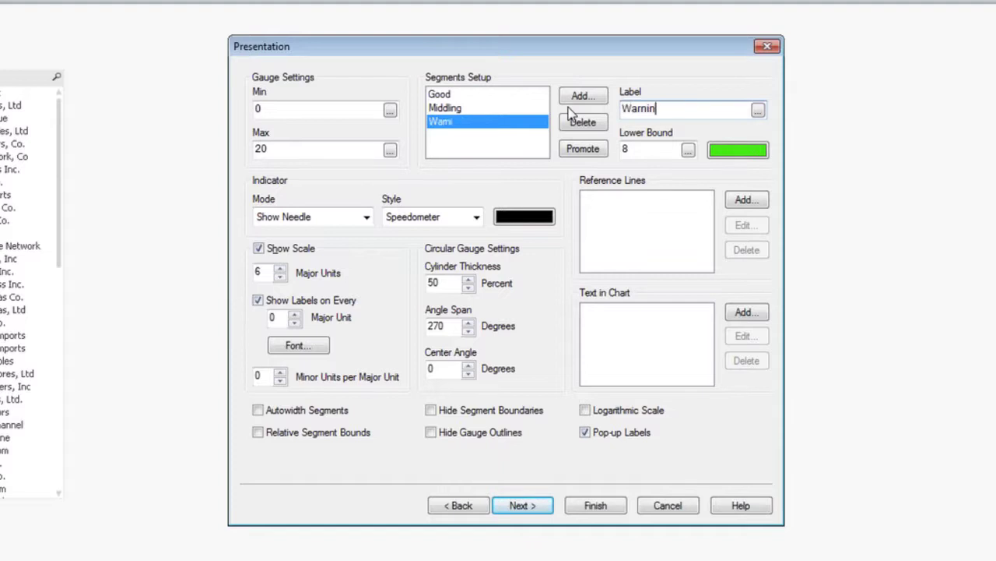
type("g")
left_click(677, 150)
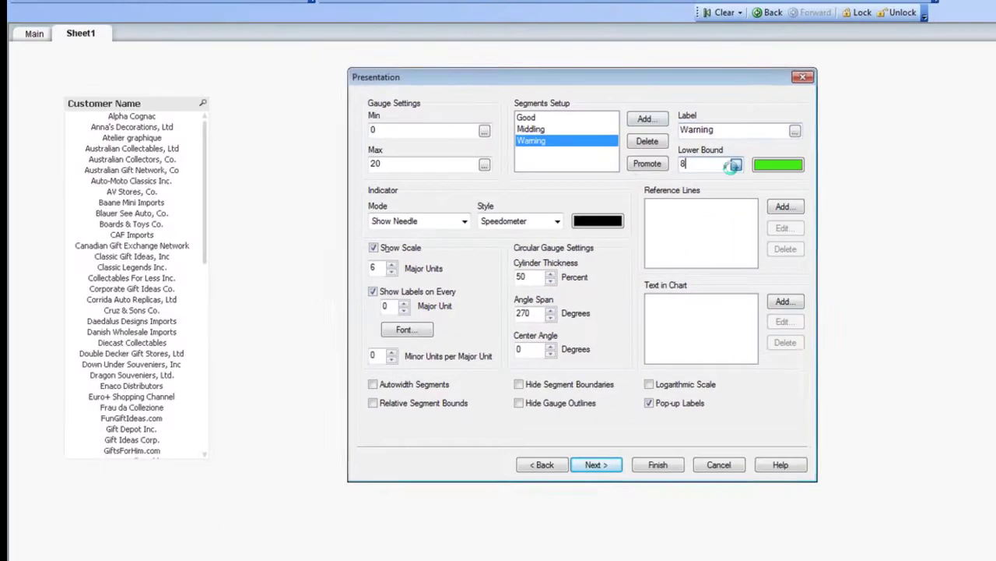
left_click(735, 164)
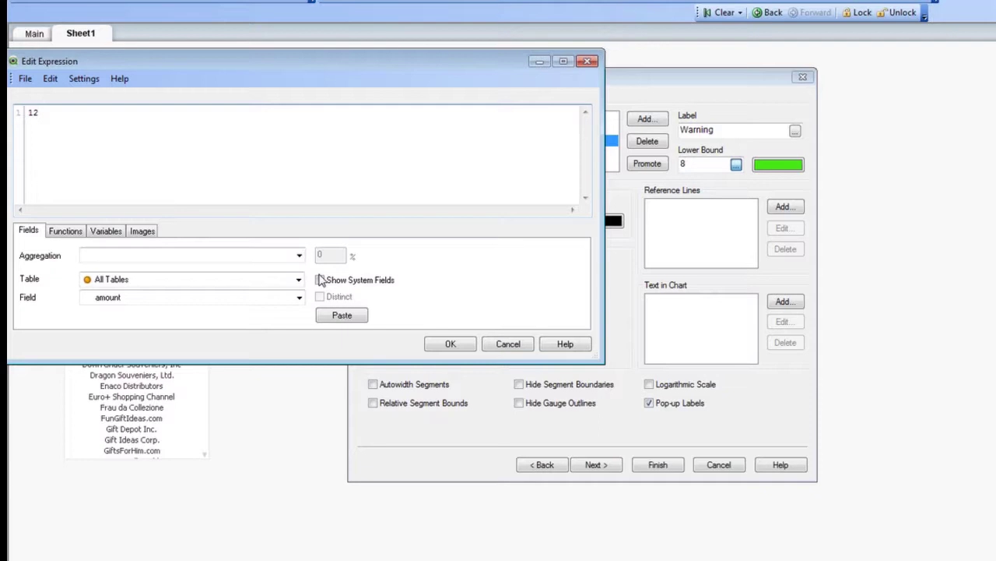
left_click(450, 343)
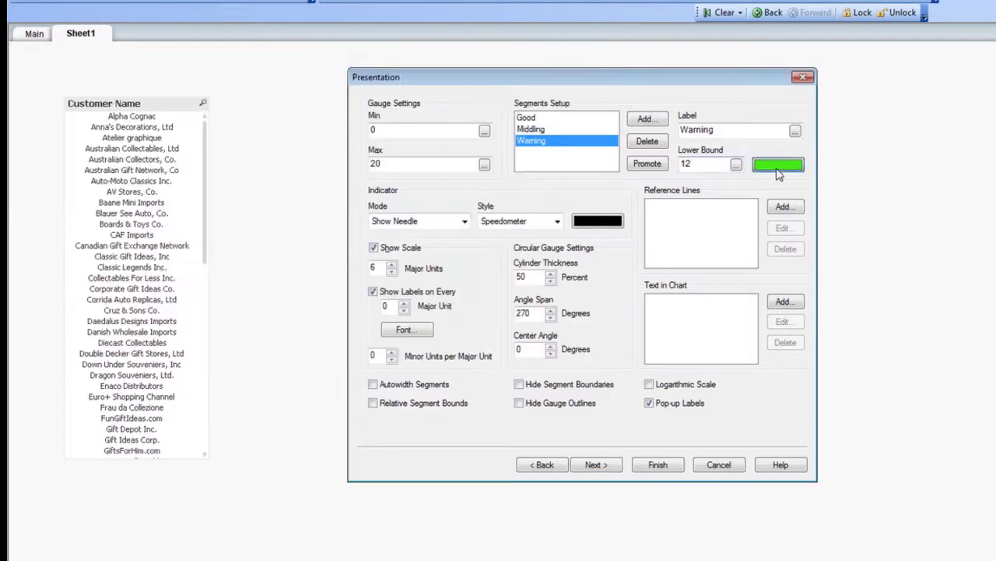
left_click(777, 167)
left_click_drag(196, 56, 342, 64)
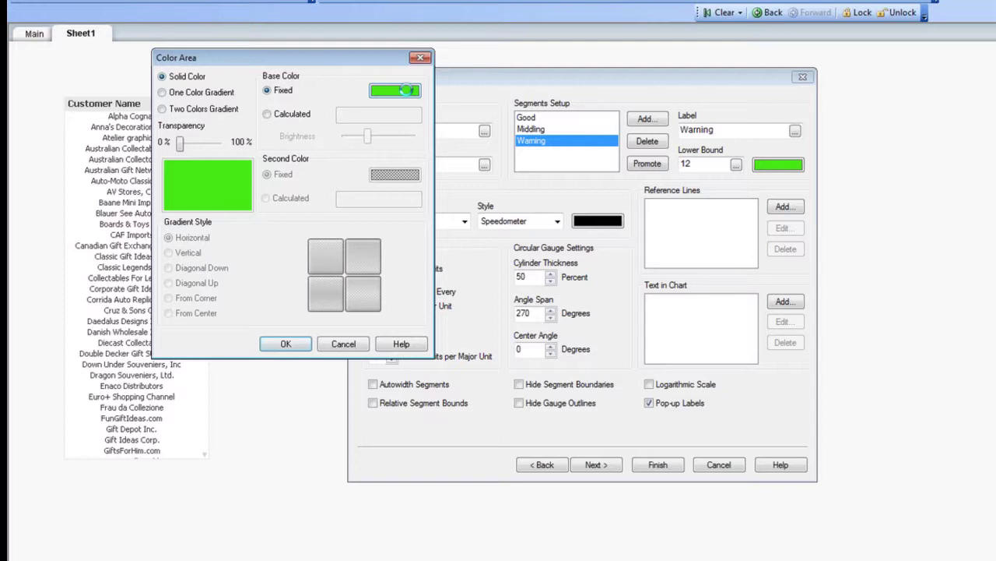
left_click(394, 90)
left_click(160, 143)
left_click(161, 304)
left_click(285, 343)
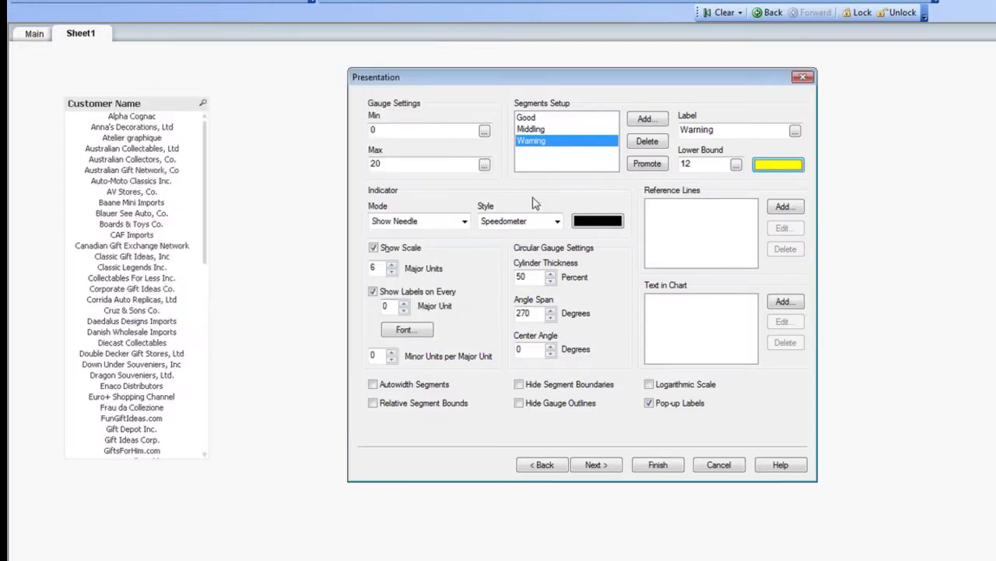
Add a red fourth segment named 'Danger' with lower bound 15
left_click(631, 124)
left_click(545, 152)
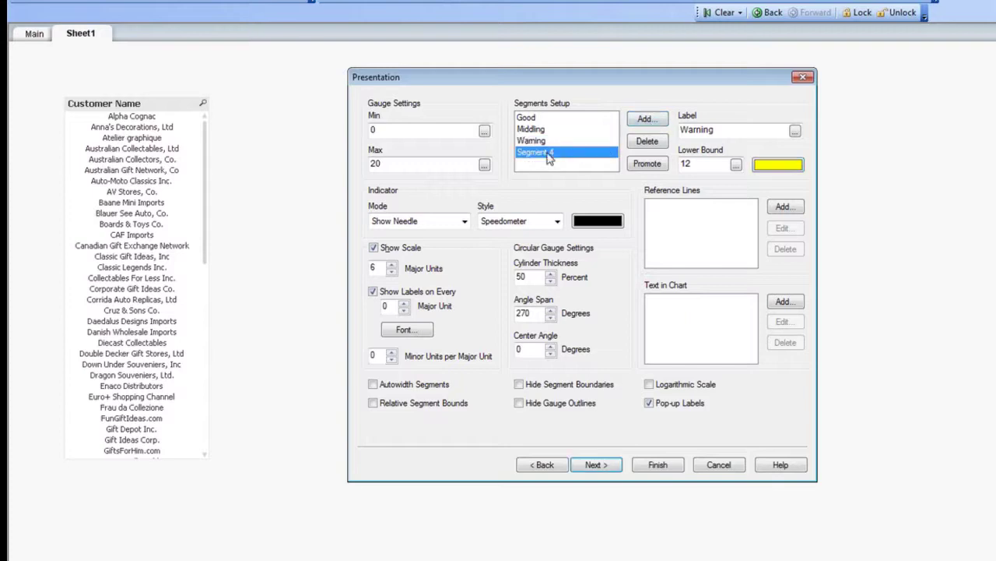
left_click_drag(728, 129, 608, 137)
type("D")
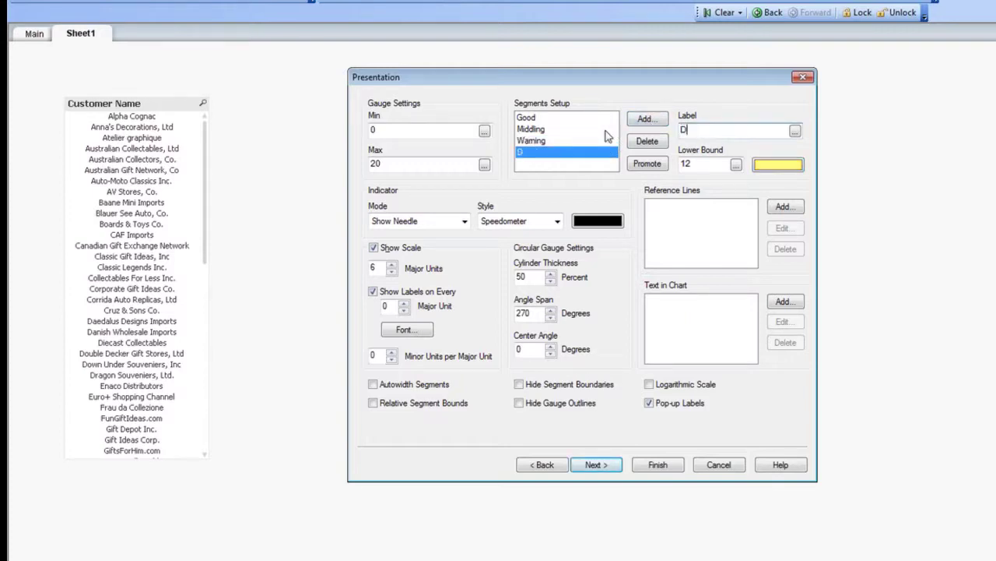
type("anger")
left_click(697, 165)
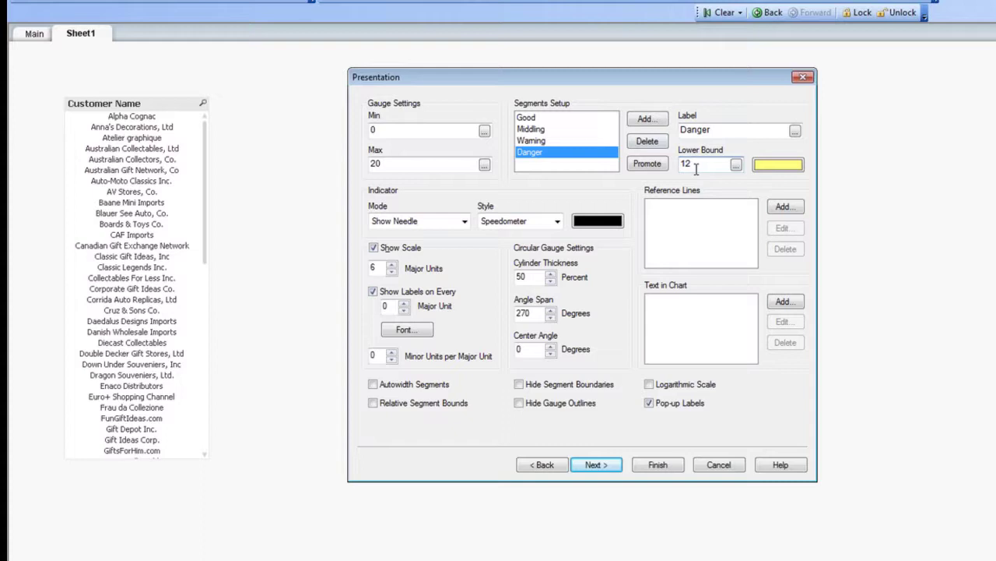
left_click(775, 164)
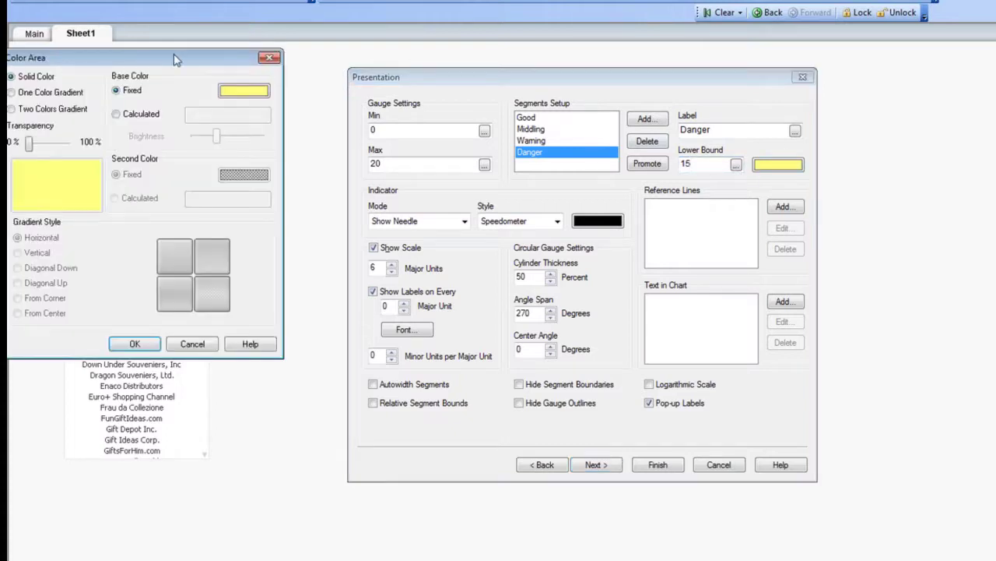
left_click_drag(195, 59, 625, 51)
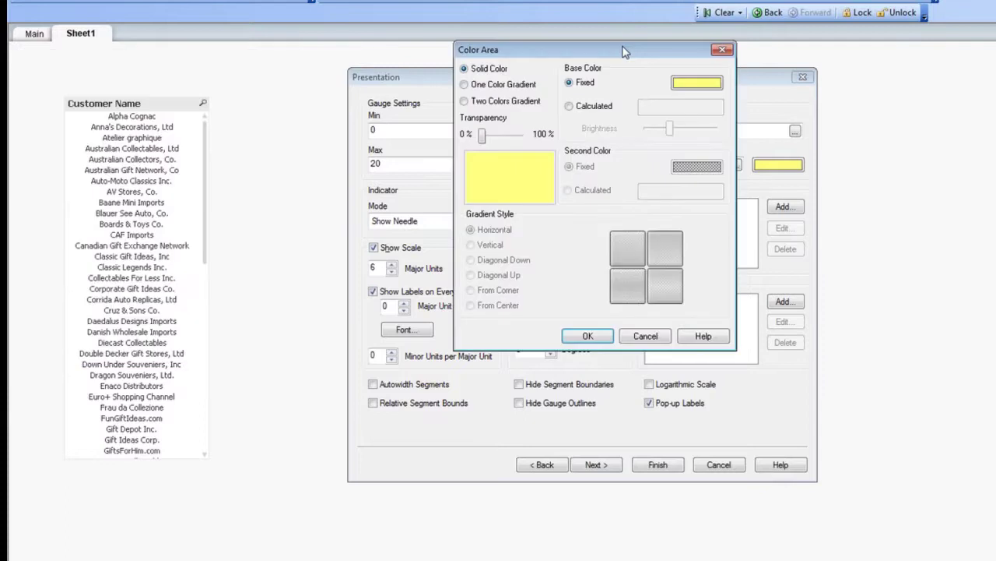
left_click(697, 82)
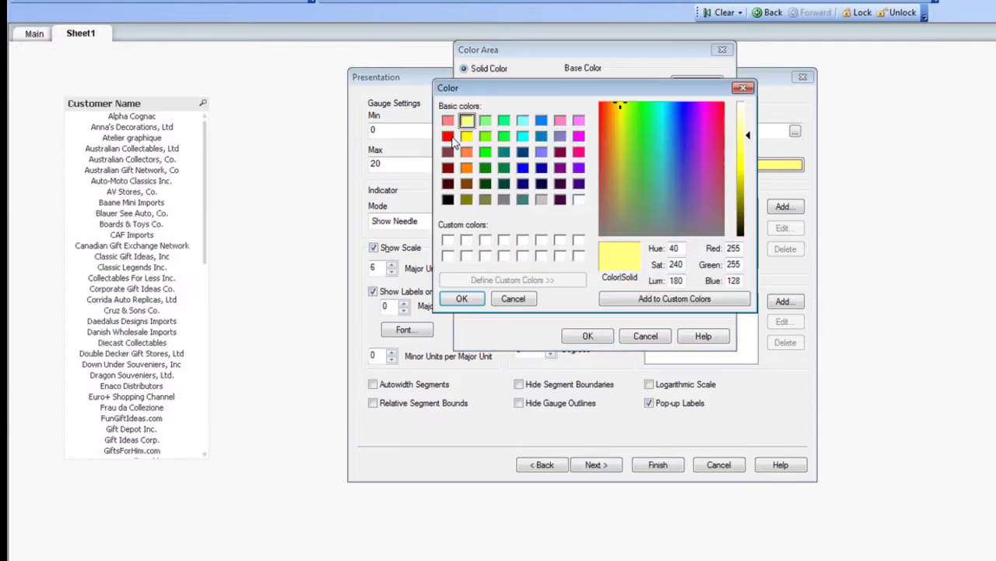
left_click(448, 137)
left_click(461, 298)
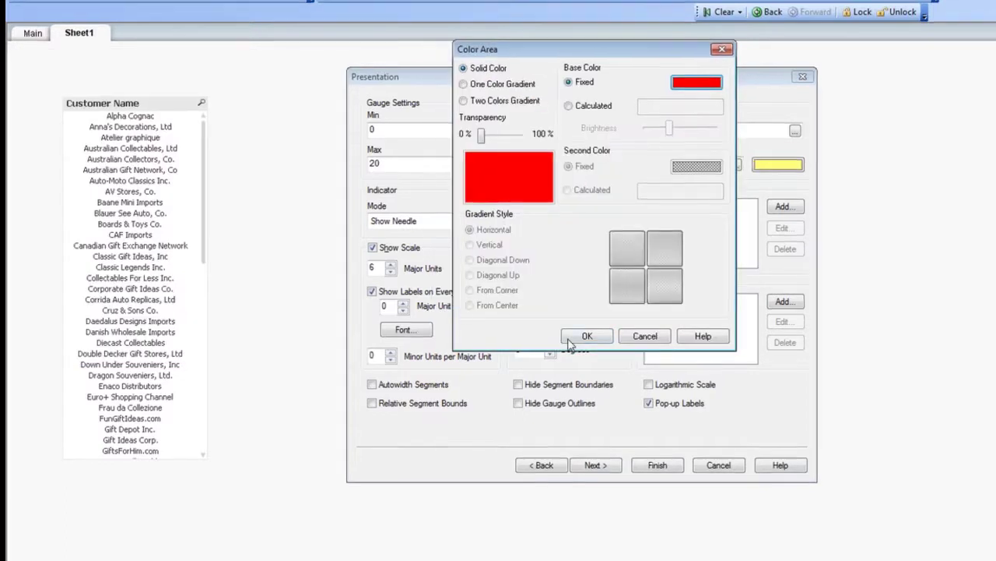
left_click(588, 335)
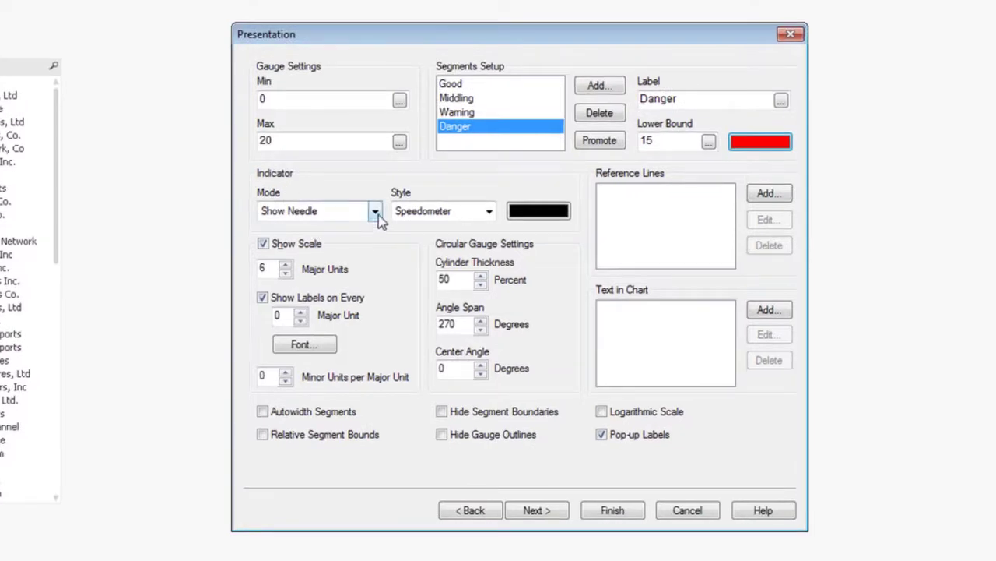
Set the indicator mode to Needle and Fill to Value, coloured grey
left_click(376, 212)
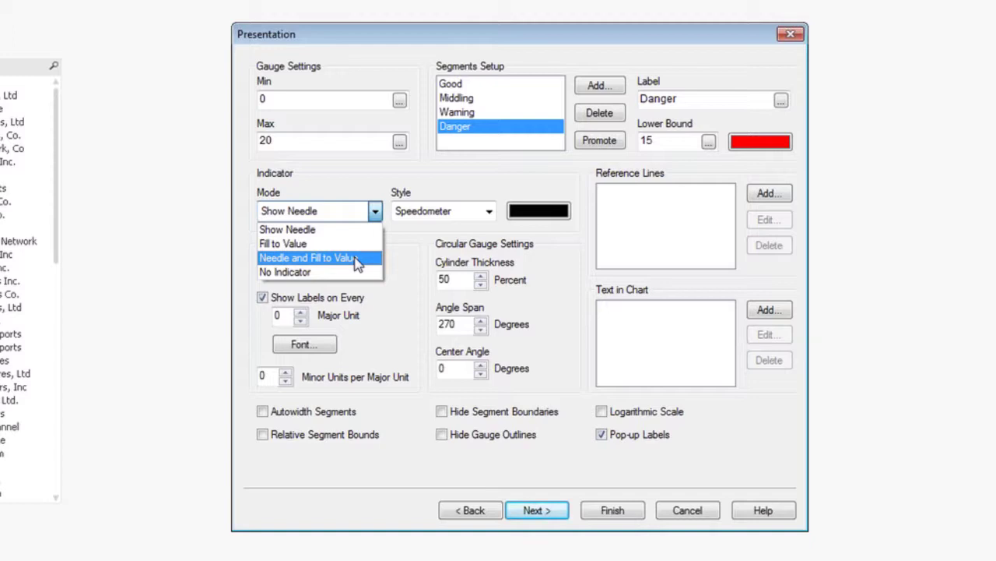
left_click(357, 260)
left_click(520, 217)
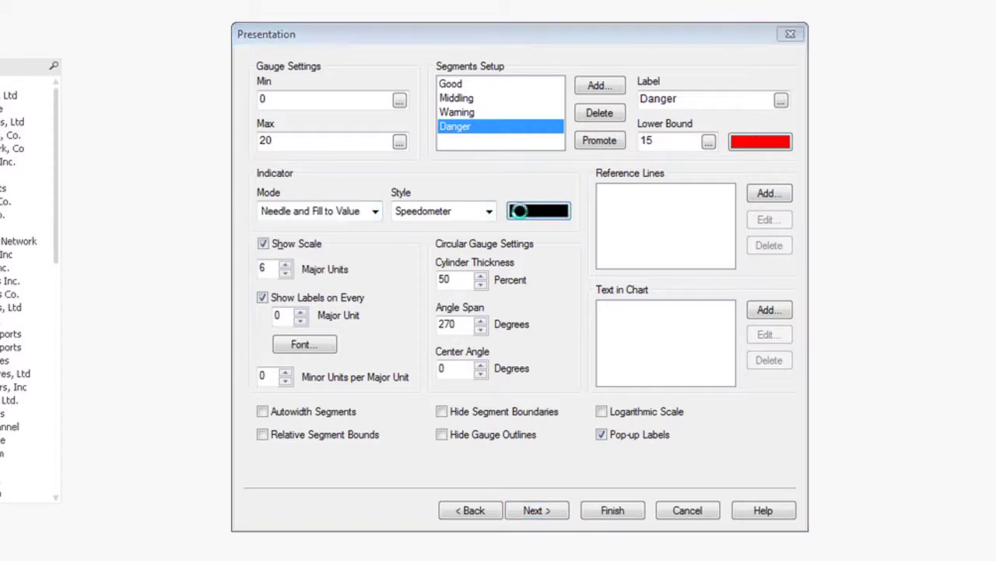
left_click_drag(26, 11, 408, 26)
left_click(471, 58)
left_click(293, 199)
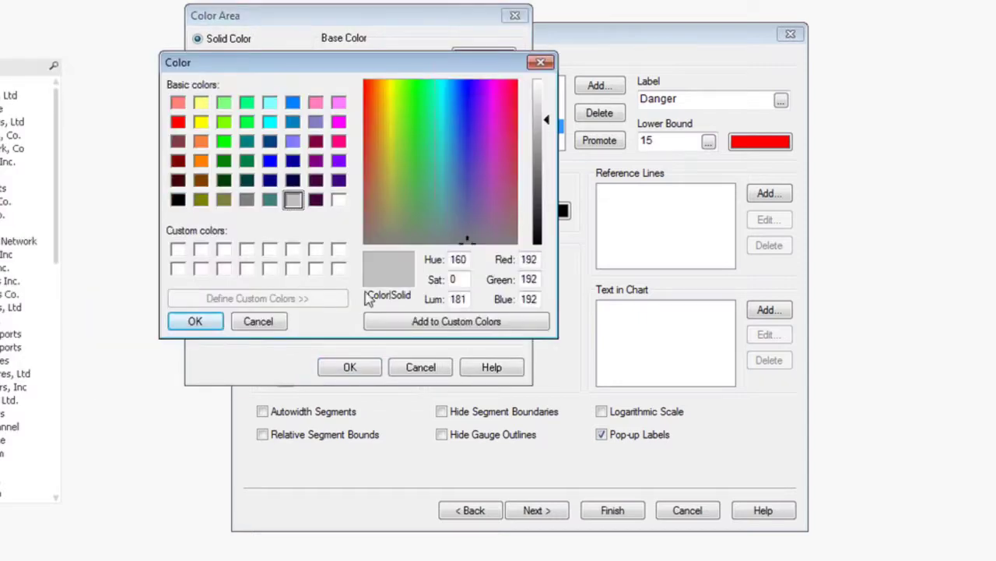
left_click(186, 320)
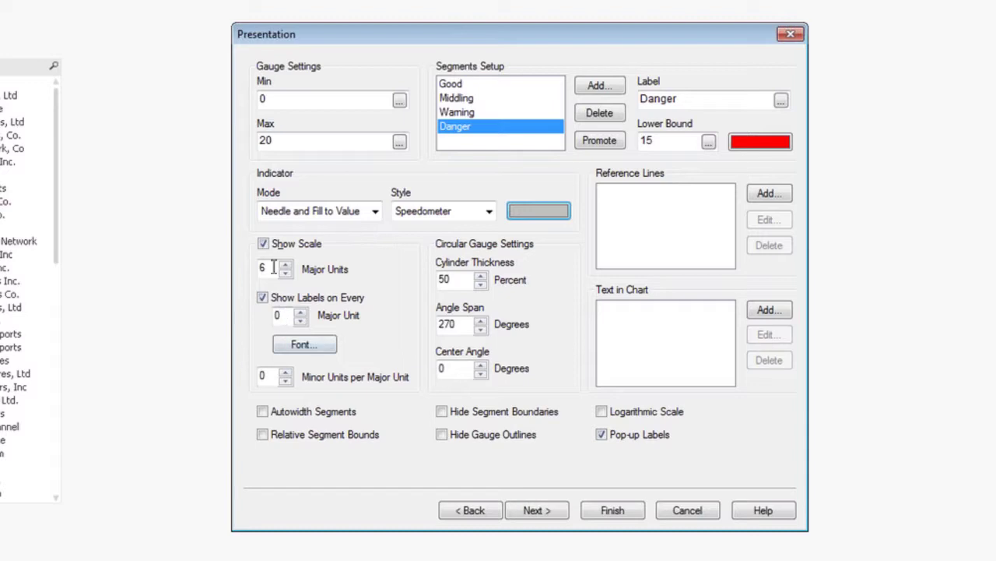
Show scale labels on every 1 major unit
double_click(286, 316)
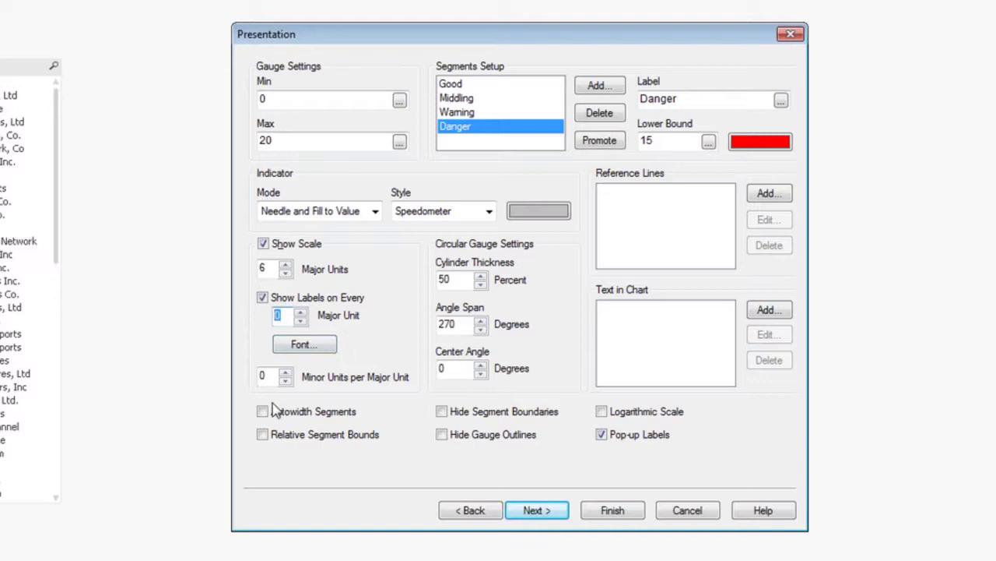
type("1")
left_click(300, 311)
double_click(280, 314)
type("1")
Try a 360-degree angle span, then restore it to 270
double_click(456, 324)
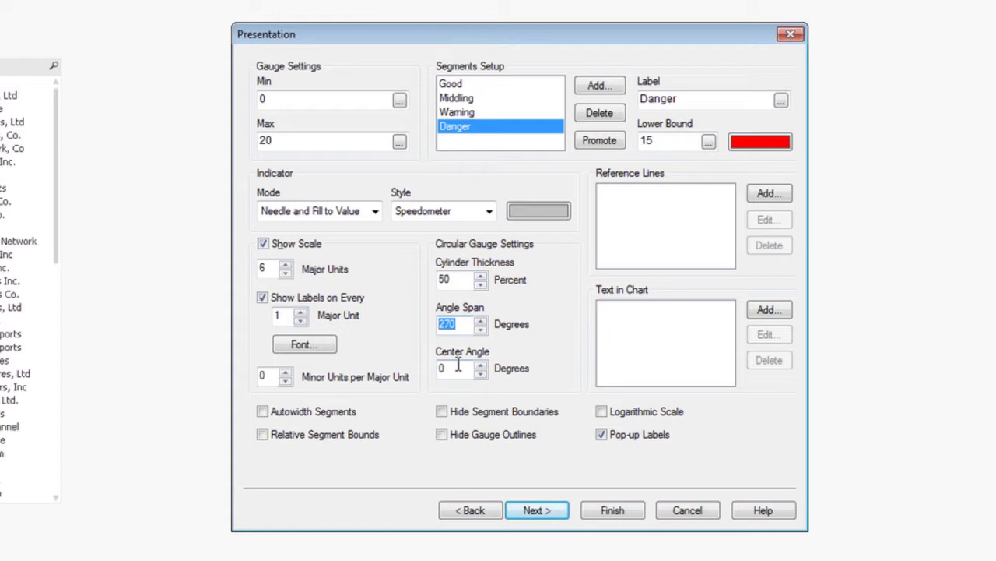
type("360")
key("BackSpace")
key("BackSpace")
type("27")
Accept the Actions, Colors and Number defaults and finish, placing the gauge on Sheet1
left_click(545, 516)
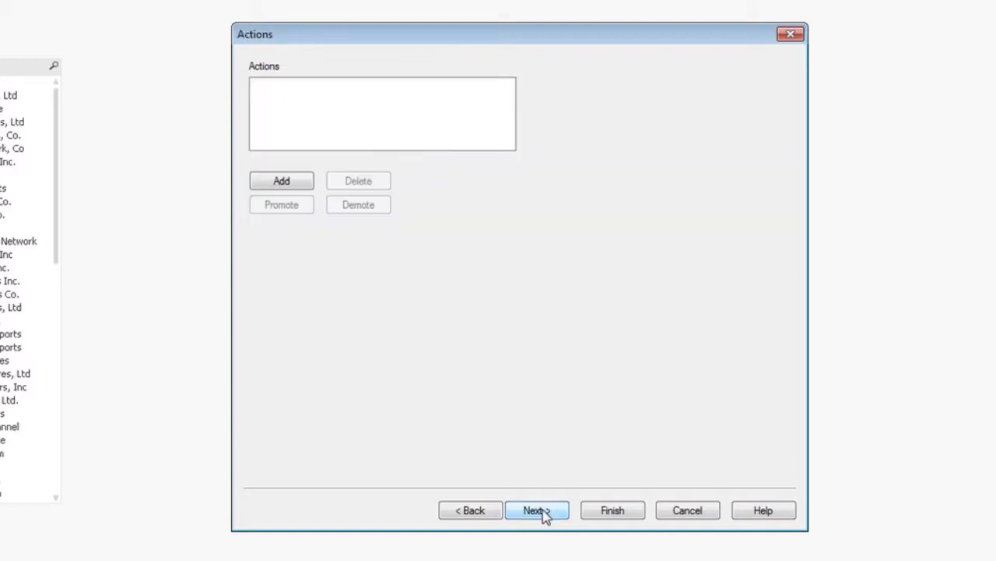
left_click(544, 512)
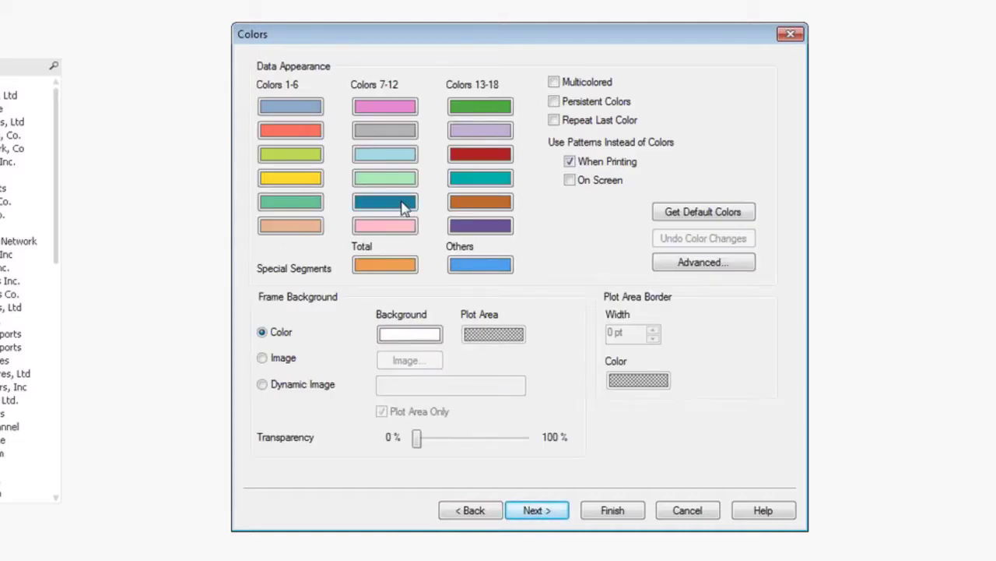
left_click(537, 510)
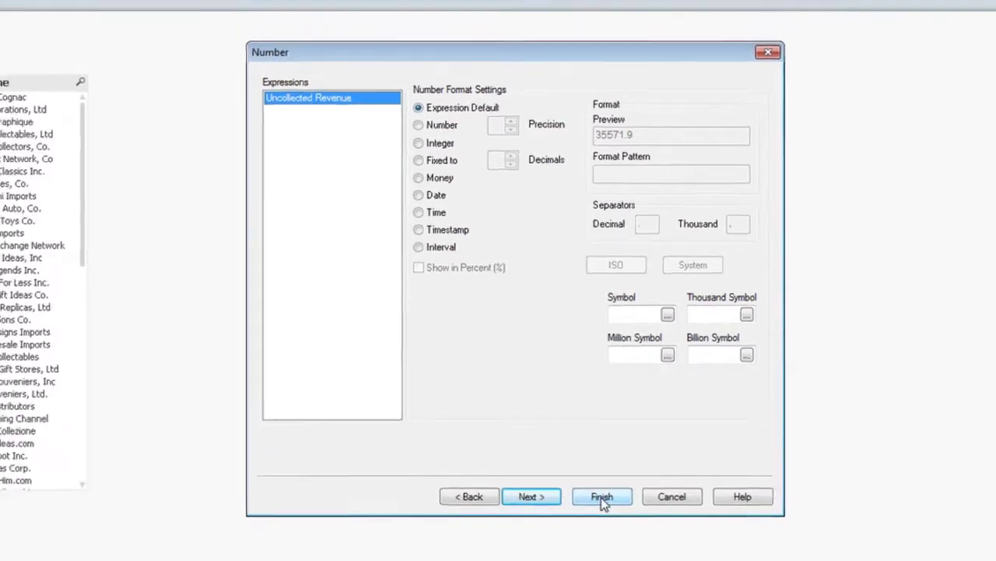
left_click(612, 516)
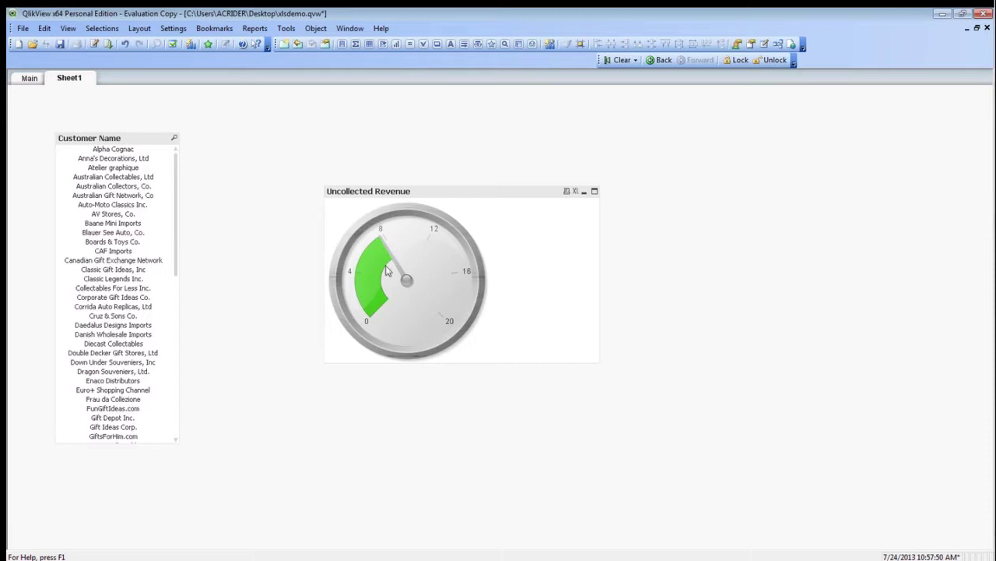
Select AV Stores, Canadian Gift Exchange Network, Diecast Collectables, FunGiftIdeas.com and other customers in turn
mouse_move(391, 260)
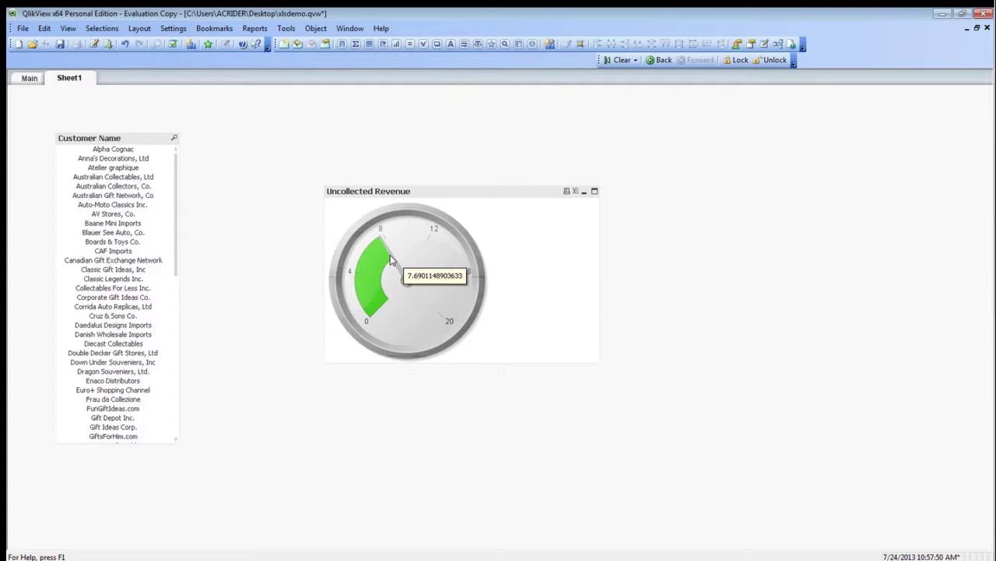
left_click(113, 214)
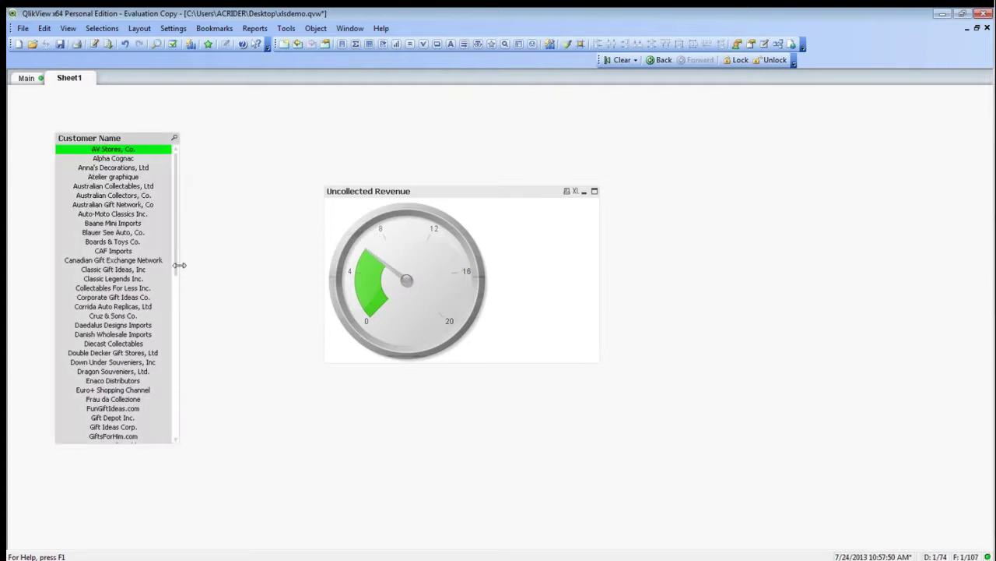
left_click(113, 260)
left_click(113, 344)
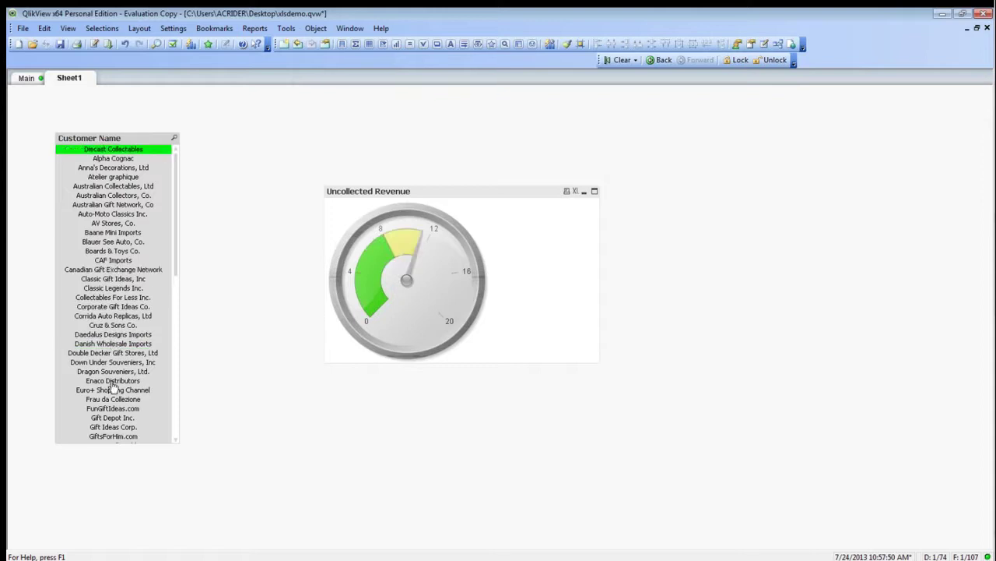
left_click(113, 408)
left_click(113, 297)
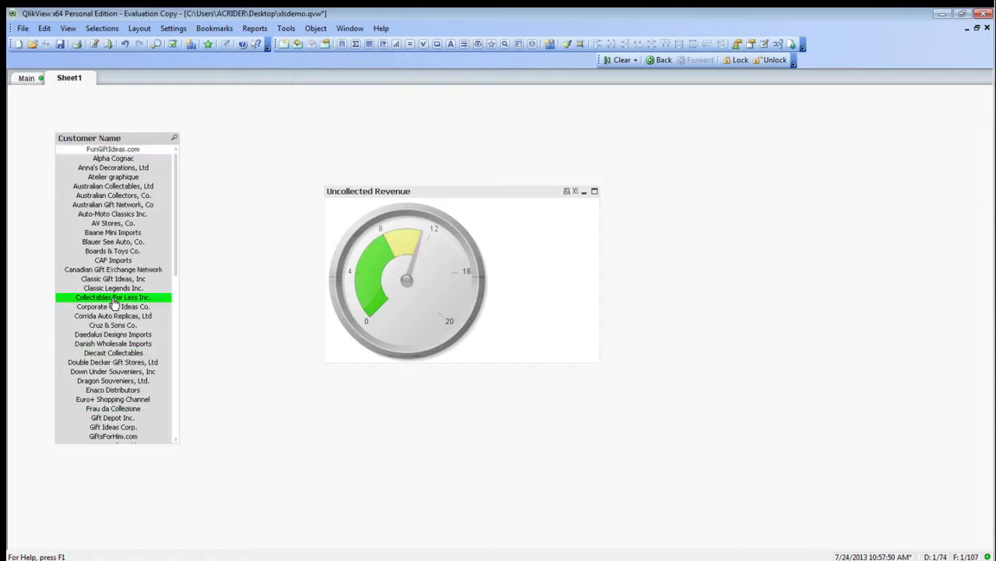
left_click(115, 205)
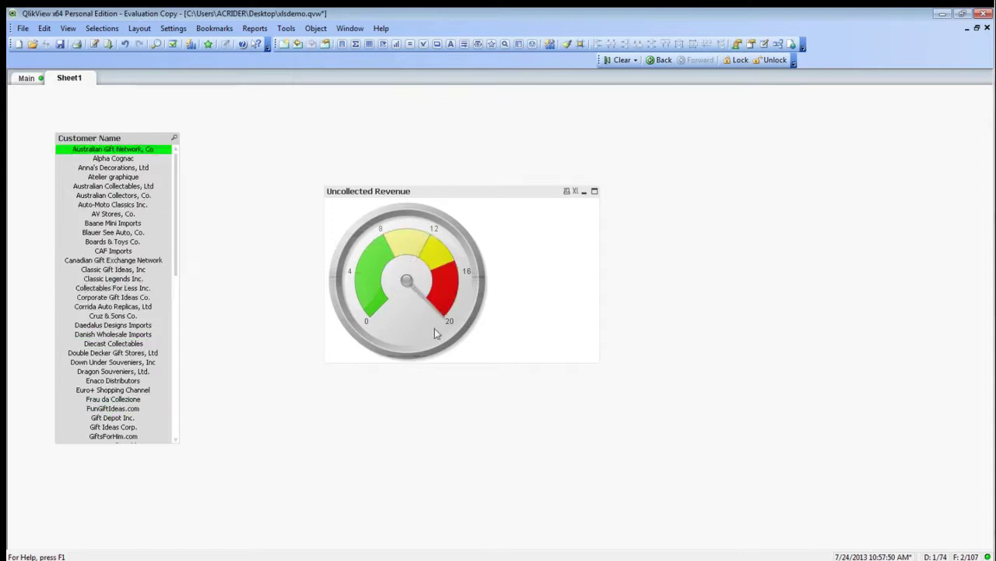
Try three more customers, finishing with AV Stores, Co. selected
mouse_move(443, 320)
left_click(113, 232)
left_click(114, 315)
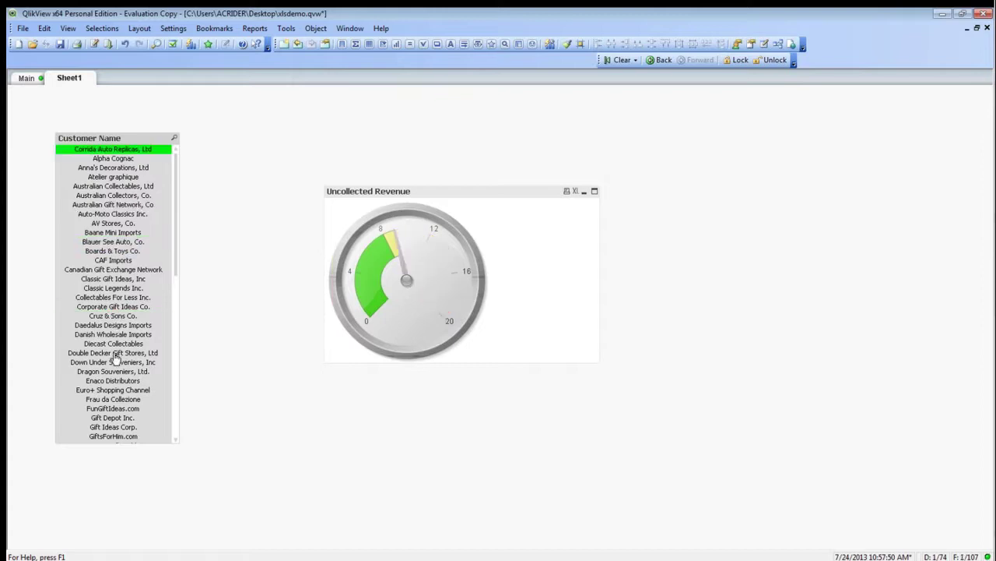
left_click(112, 363)
left_click(111, 224)
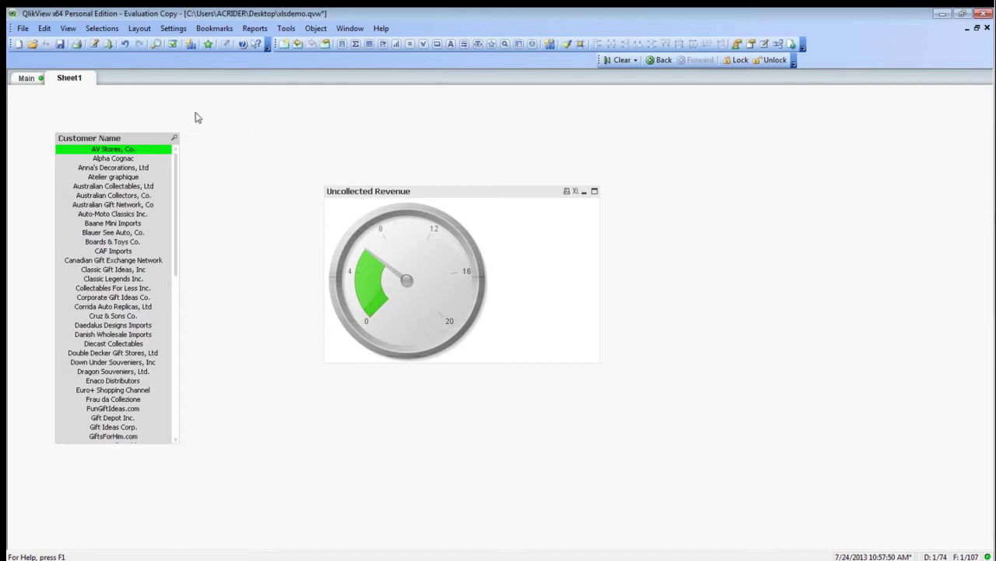
Add an ordermonth list box titled 'Month Number' beside Customer Name, then clear selections
left_click(342, 45)
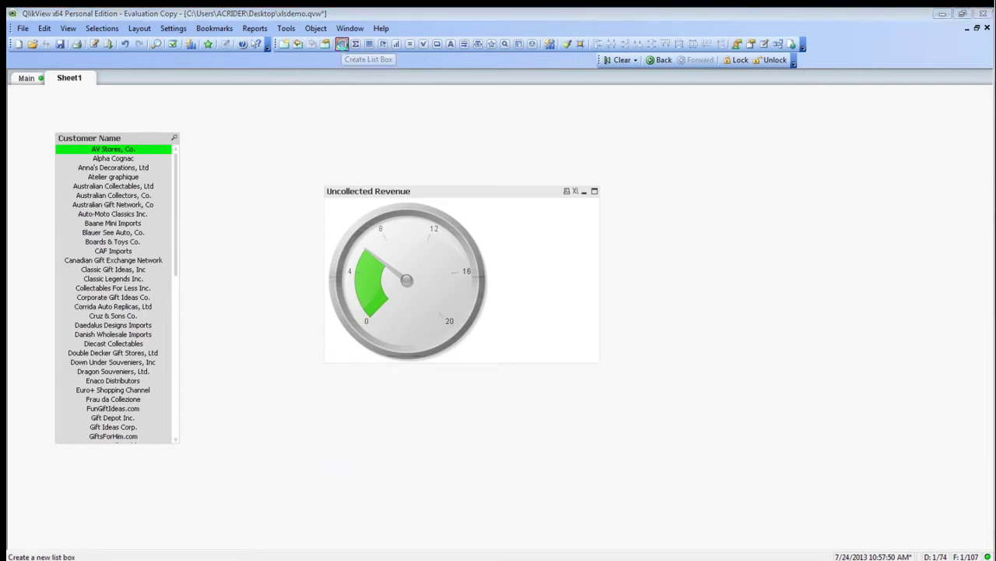
left_click(488, 207)
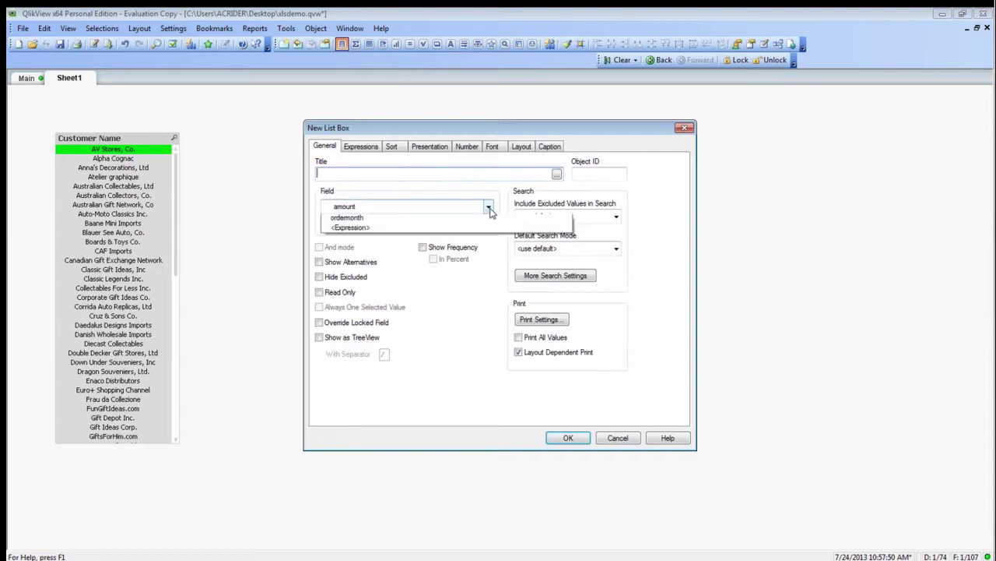
left_click(348, 234)
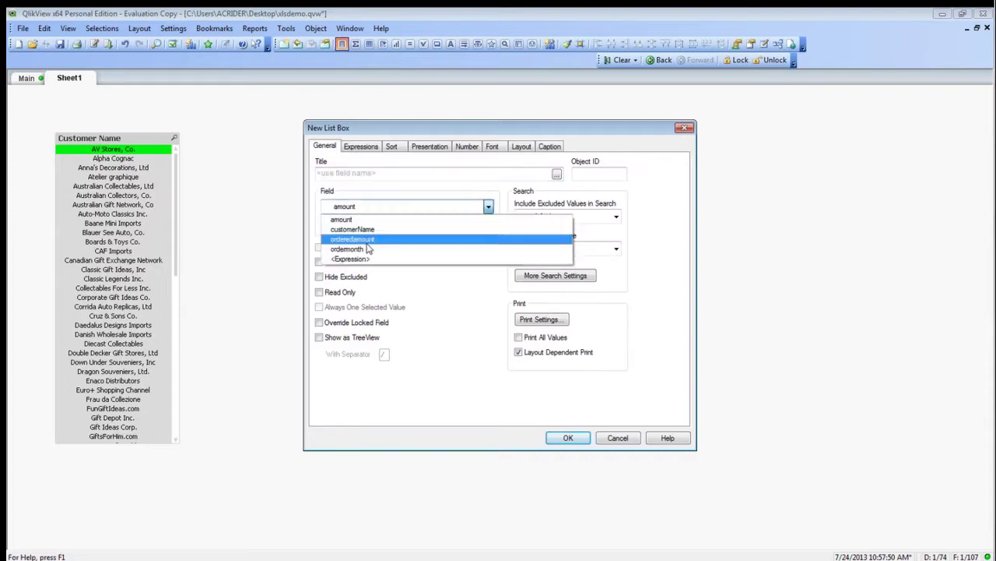
left_click(346, 173)
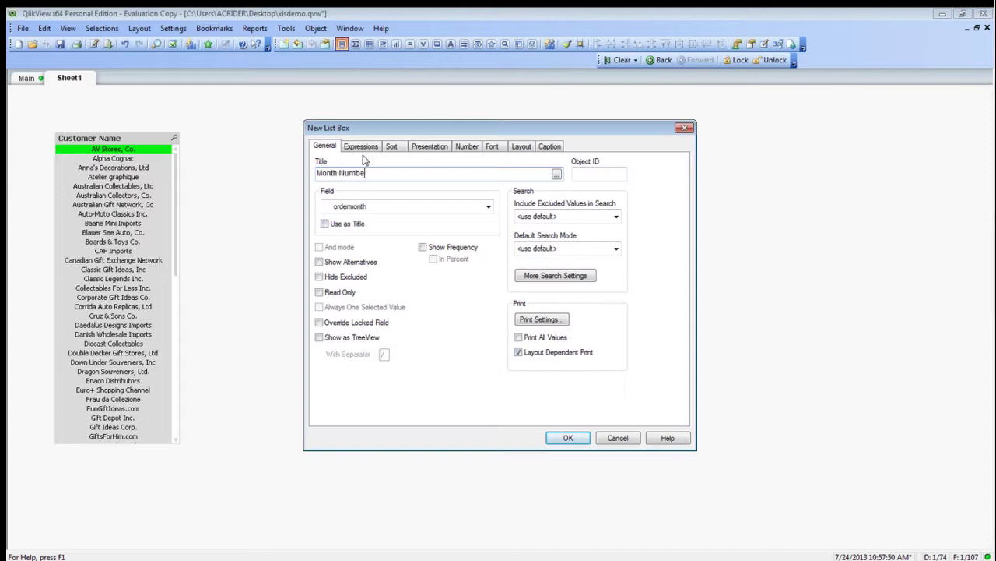
left_click(572, 438)
left_click_drag(96, 148, 218, 139)
key("ctrl+shift+d")
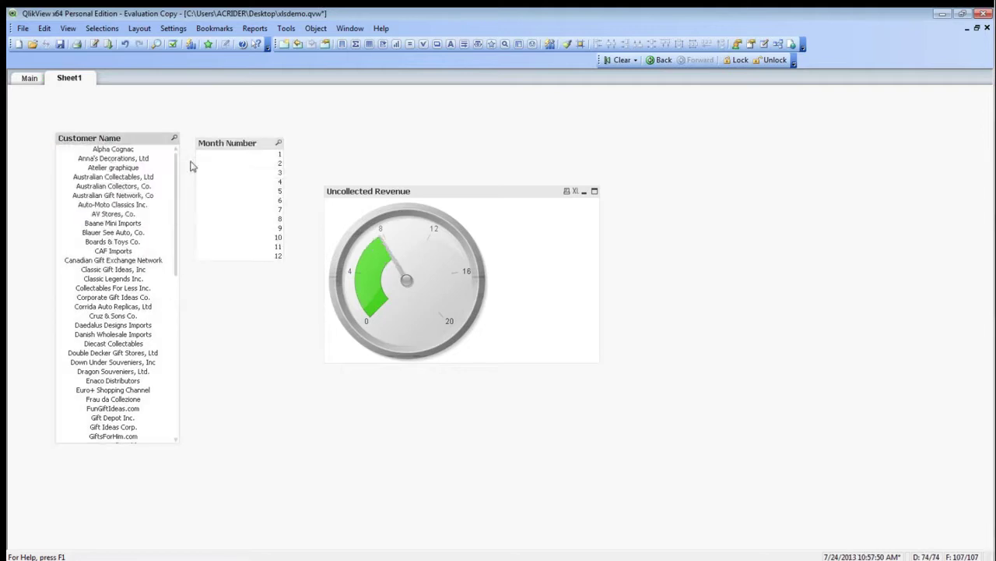
Try filtering the gauge to month 4, then clear it and switch to month 11
left_click(248, 182)
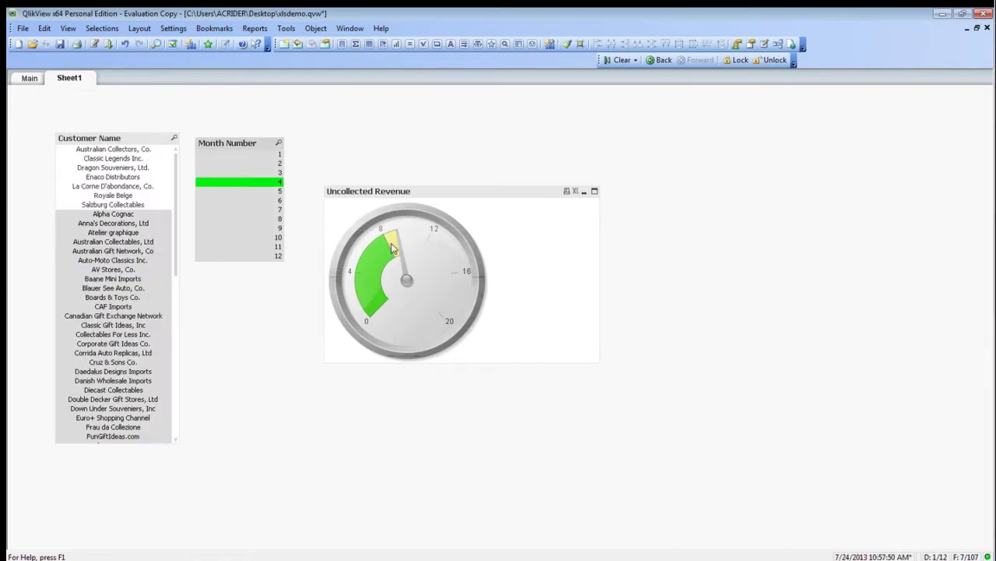
mouse_move(402, 249)
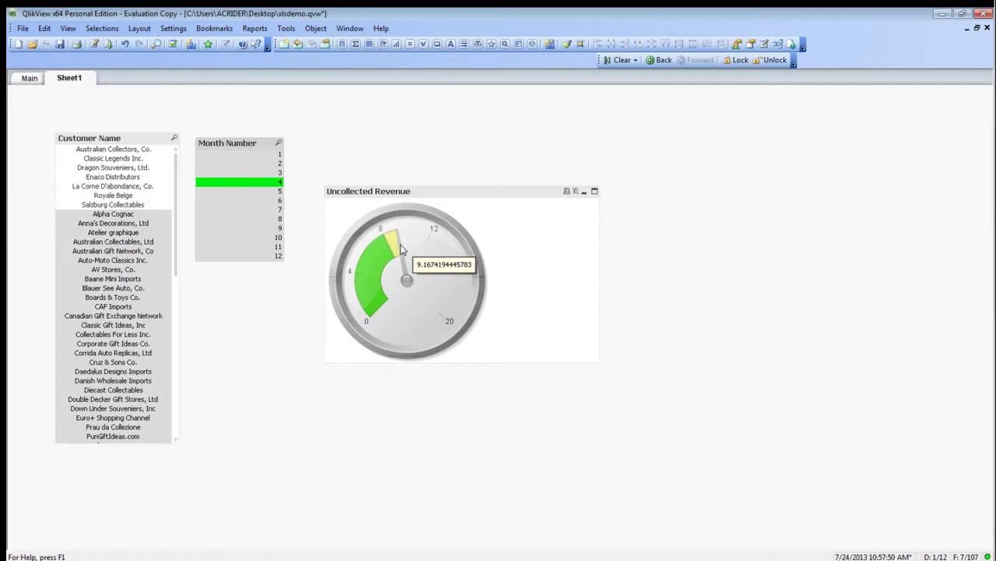
left_click(255, 182)
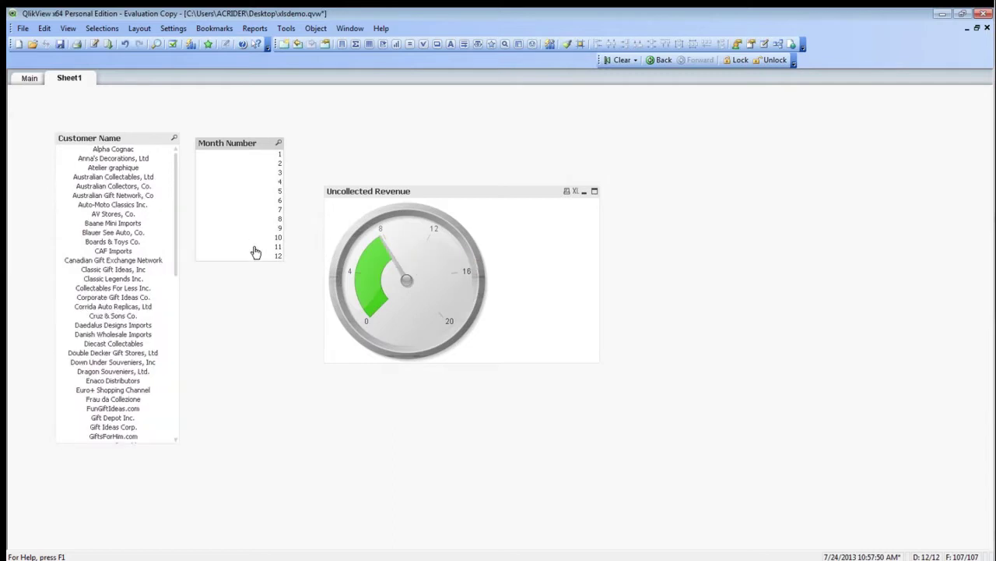
left_click(254, 247)
Filter the gauge to month 5 together with customer Marseille Mini Autos
mouse_move(387, 246)
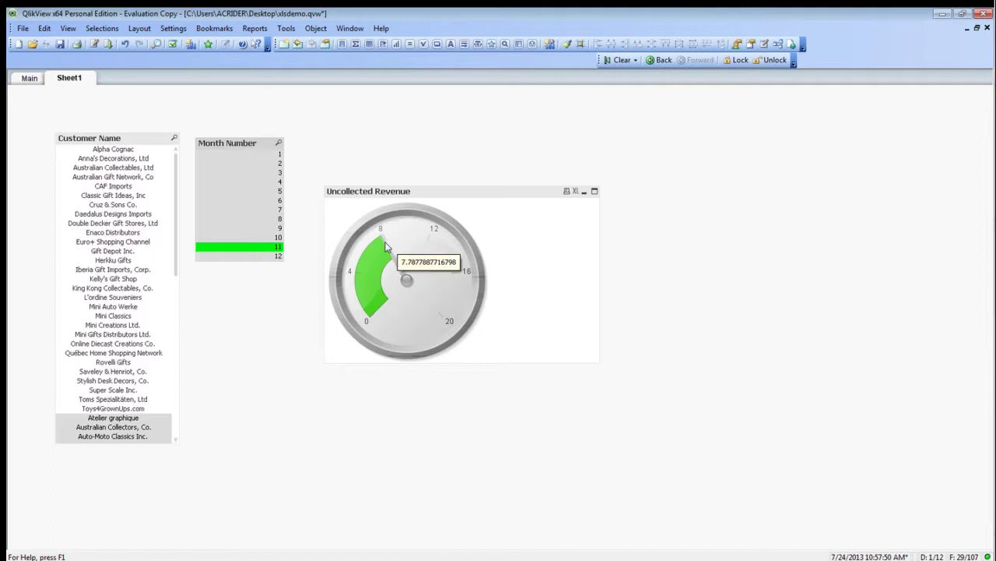
left_click(260, 192)
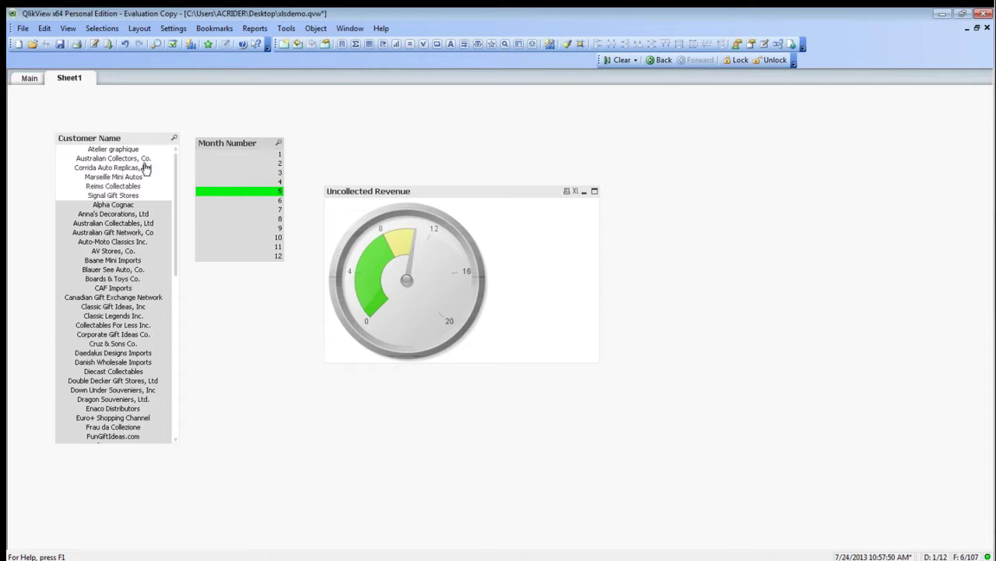
left_click(108, 177)
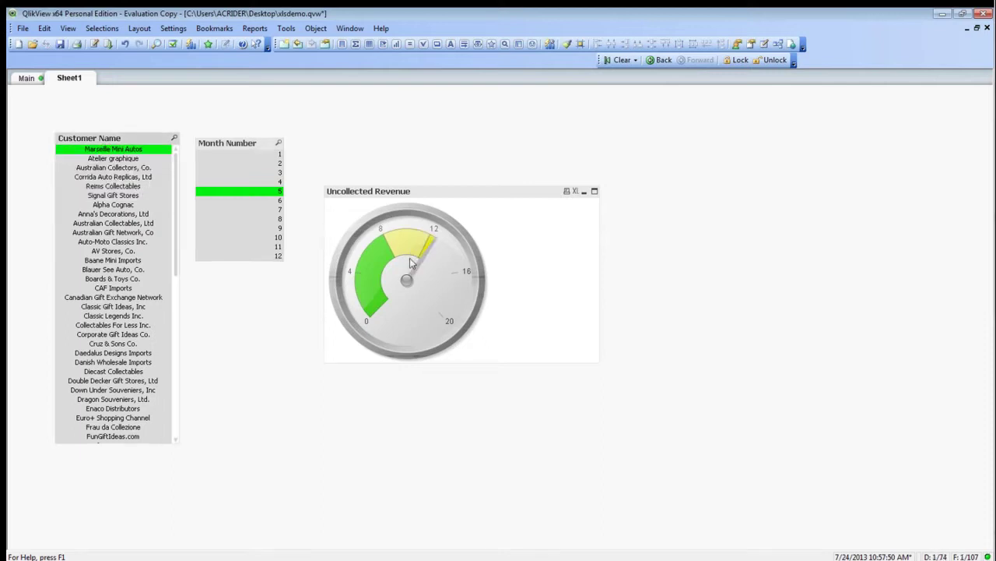
mouse_move(429, 250)
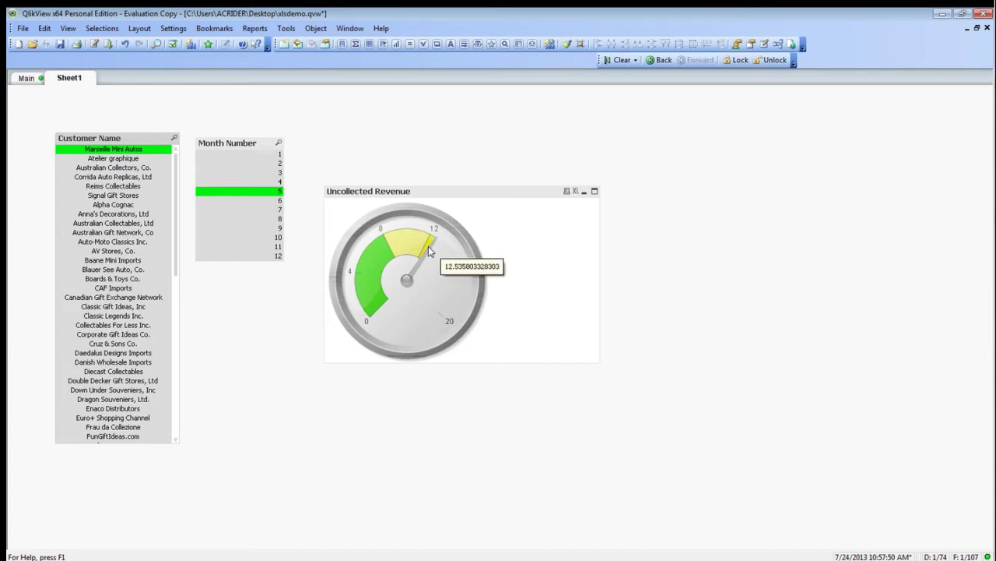